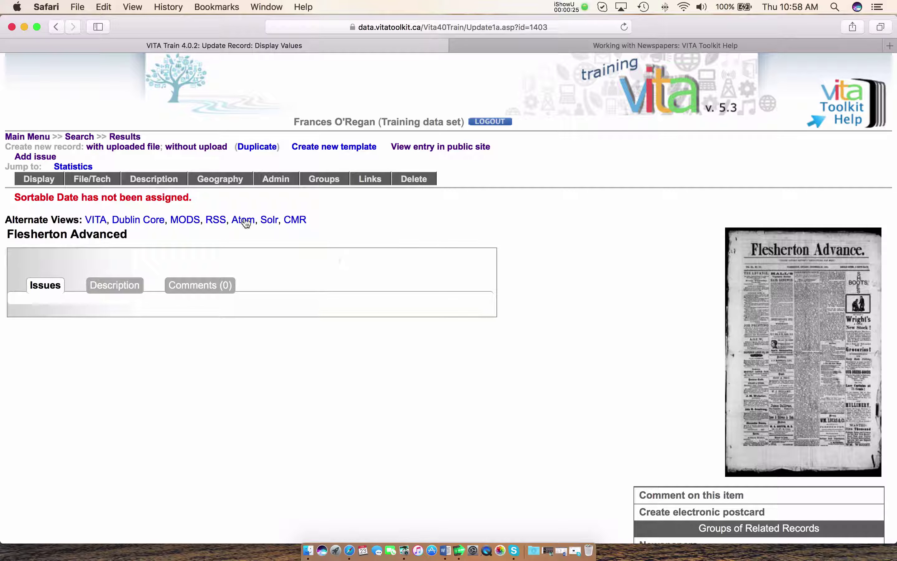
Step: Start adding a newspaper issue and choose Flesherton Advanced (Flesherton, Ontario) as the publication title
{"action": "left_click", "coordinate": [28, 158]}
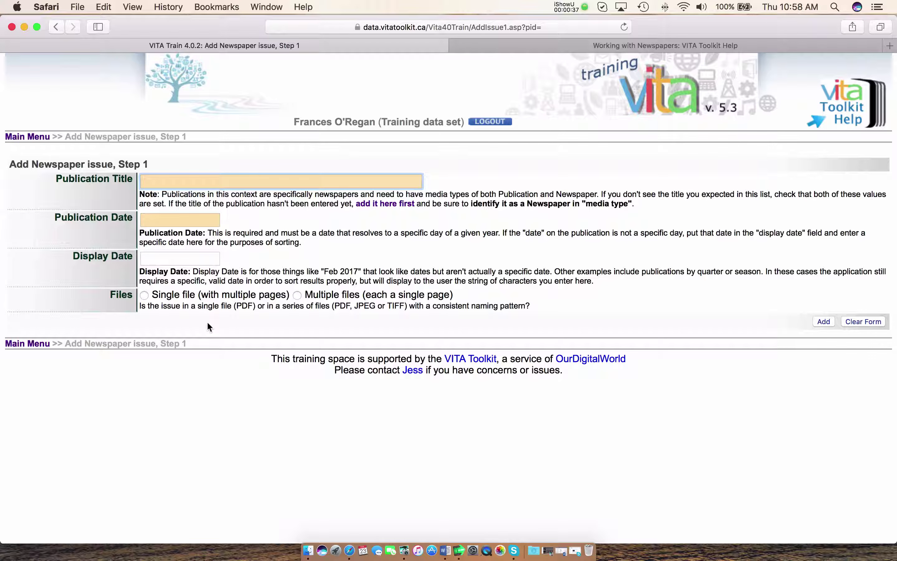
{"action": "left_click", "coordinate": [36, 136]}
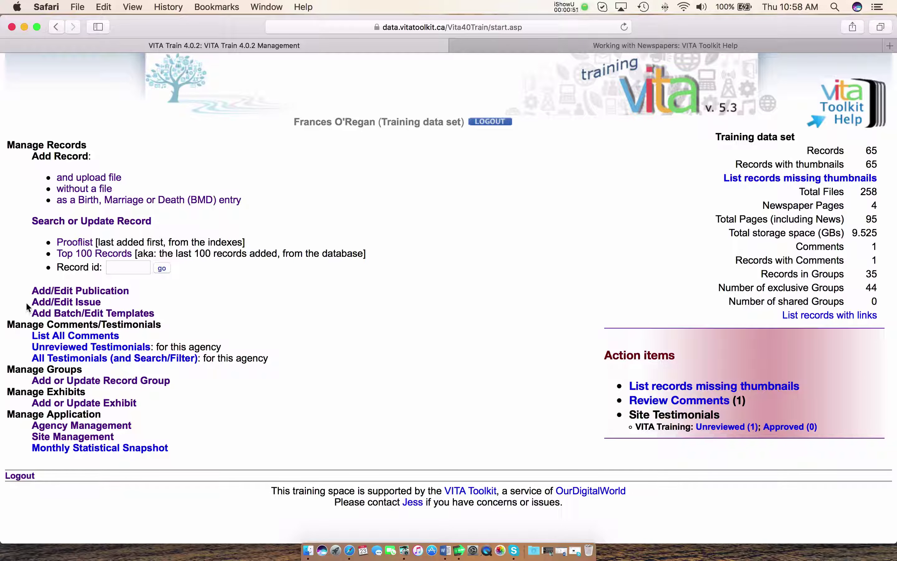
{"action": "left_click", "coordinate": [63, 303]}
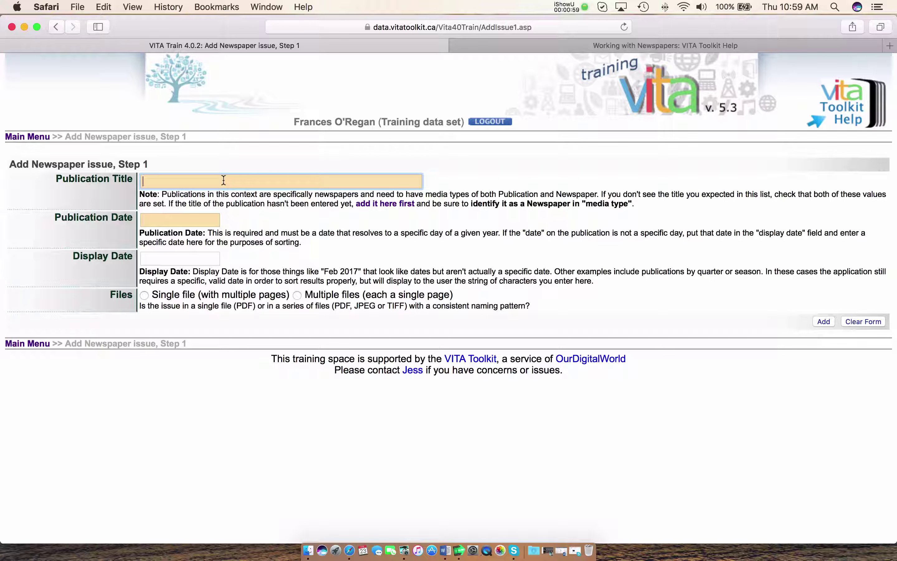
{"action": "type", "text": "Fl"}
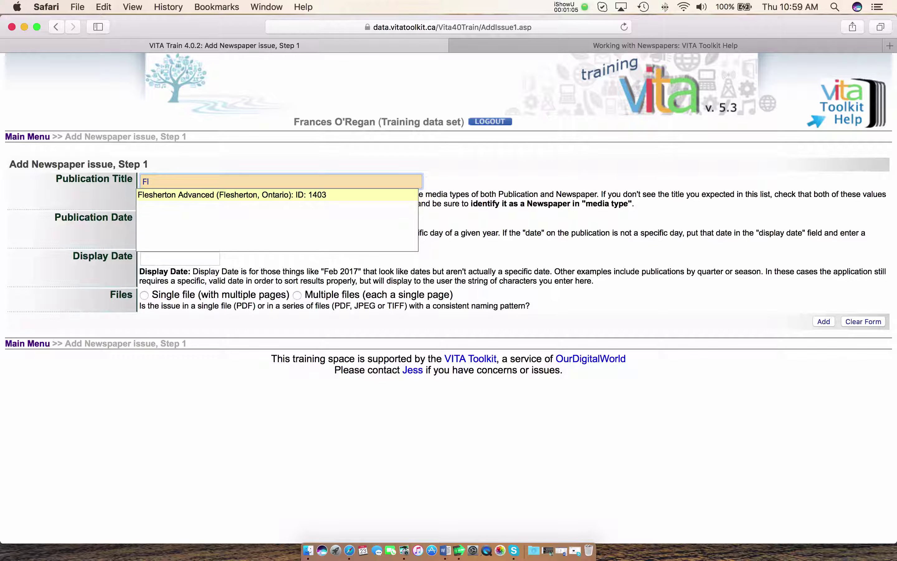
{"action": "left_click", "coordinate": [249, 195]}
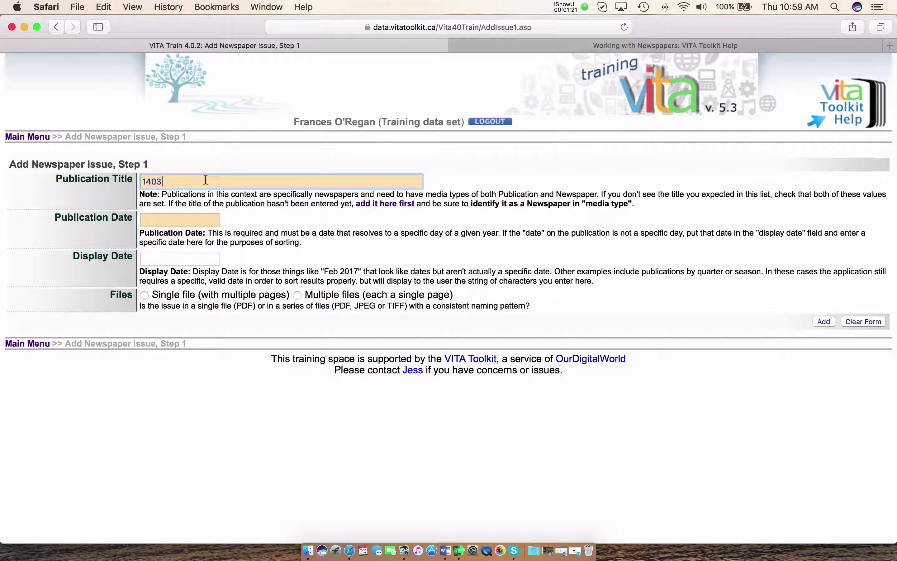
Step: Set the issue's publication date to March 17, 1883, choose multiple files (each a single page), and submit the first step
{"action": "left_click", "coordinate": [182, 219]}
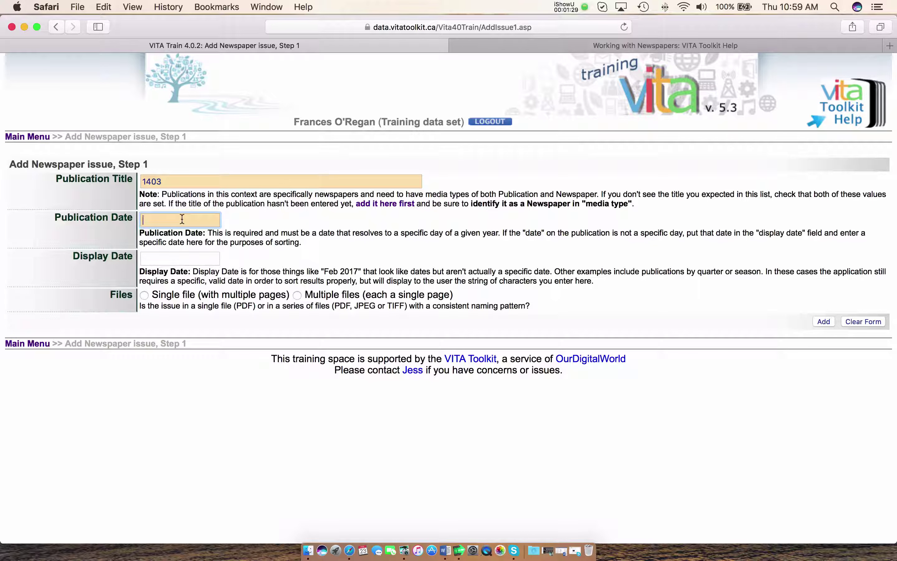
{"action": "type", "text": "March 17, 1883"}
{"action": "left_click", "coordinate": [246, 230]}
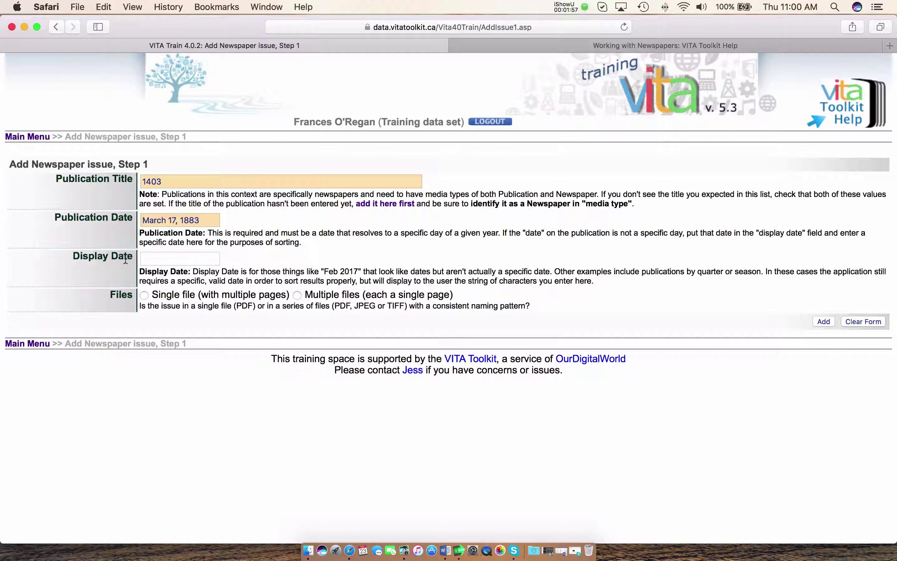
{"action": "left_click", "coordinate": [177, 257]}
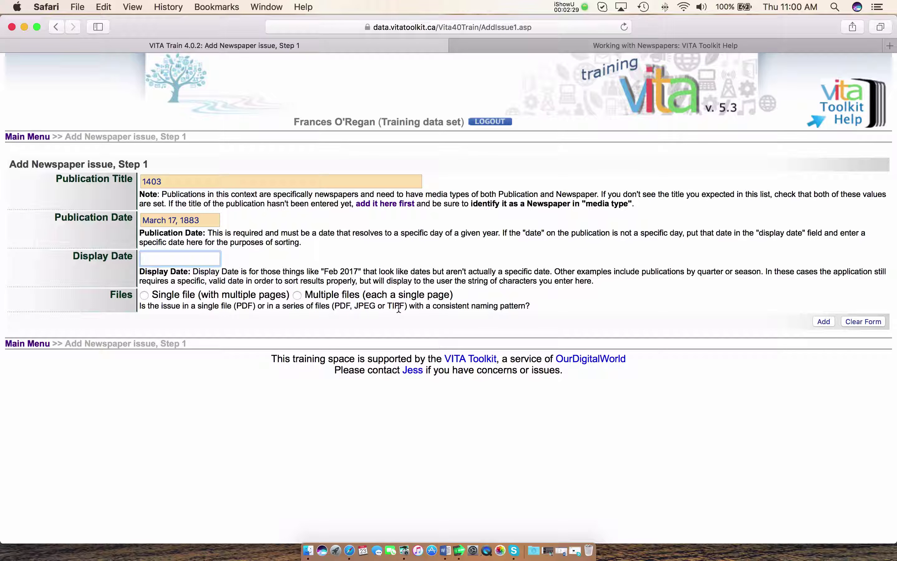
{"action": "left_click", "coordinate": [297, 295]}
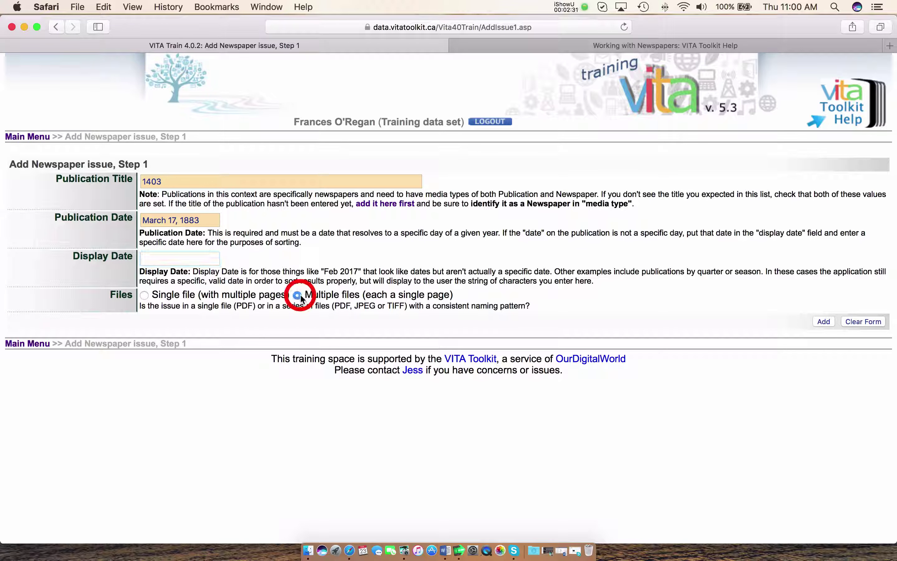
{"action": "left_click", "coordinate": [824, 321]}
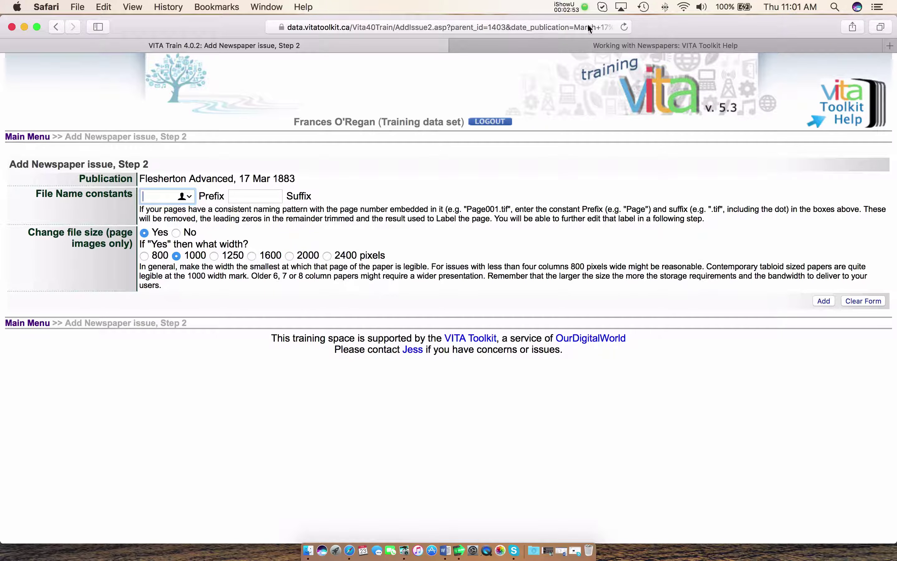
Step: Copy the constant prefix flesherton_Dec_1883-1886_ from the first page's file name in the FA-Optimized folder inside the desktop's Newspapers folder
{"action": "left_click_drag", "start_coordinate": [661, 31], "coordinate": [579, 30]}
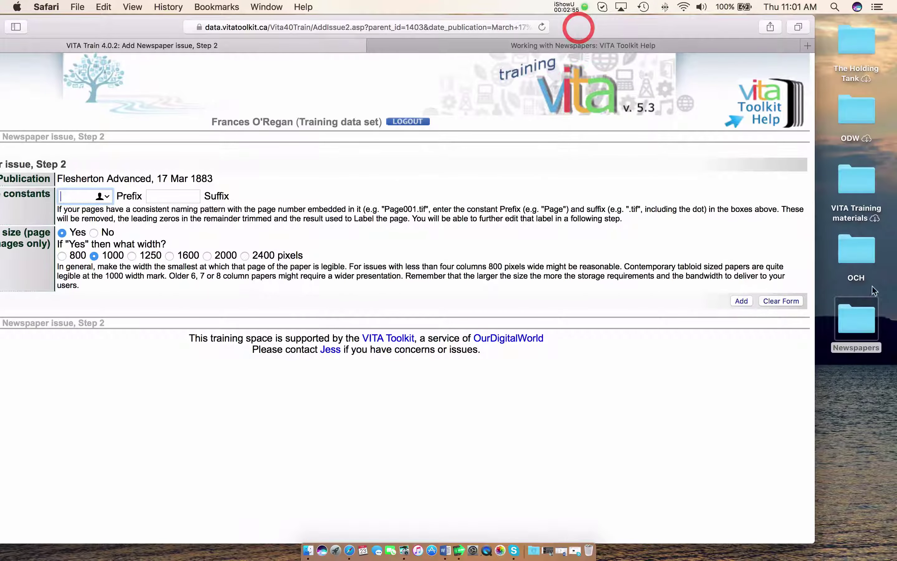
{"action": "left_click", "coordinate": [857, 325]}
{"action": "double_click", "coordinate": [856, 325]}
{"action": "double_click", "coordinate": [192, 146]}
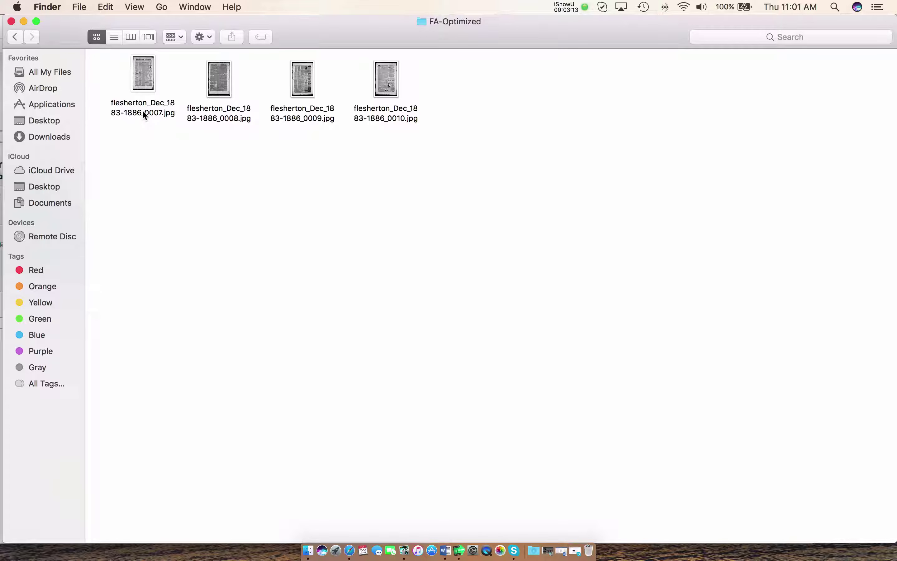
{"action": "left_click", "coordinate": [131, 106]}
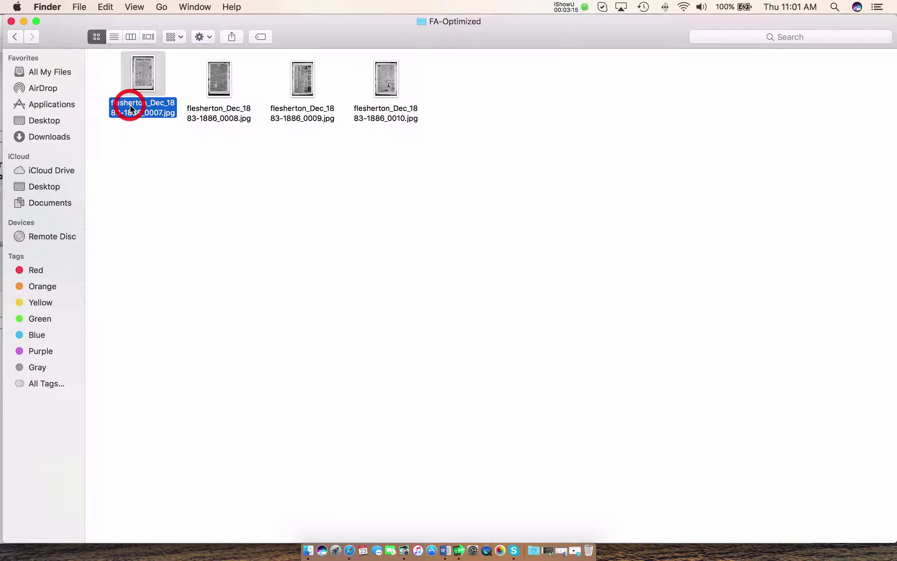
{"action": "left_click", "coordinate": [130, 106]}
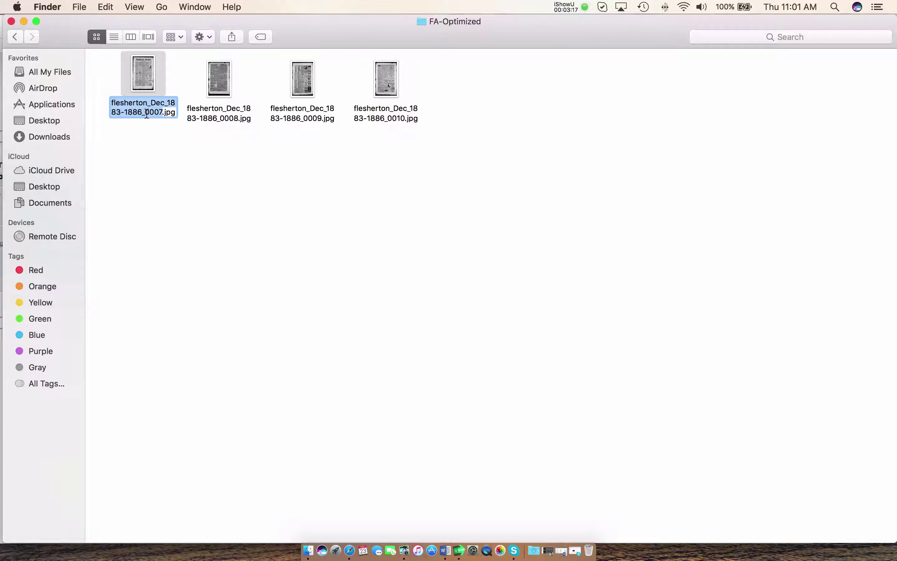
{"action": "left_click_drag", "start_coordinate": [147, 114], "coordinate": [113, 105]}
{"action": "left_click", "coordinate": [147, 153]}
{"action": "left_click", "coordinate": [11, 22]}
Step: Set the file name constants to prefix flesherton_Dec_1883-1886_ and suffix .jpg, and submit the second step
{"action": "left_click_drag", "start_coordinate": [115, 27], "coordinate": [201, 27]}
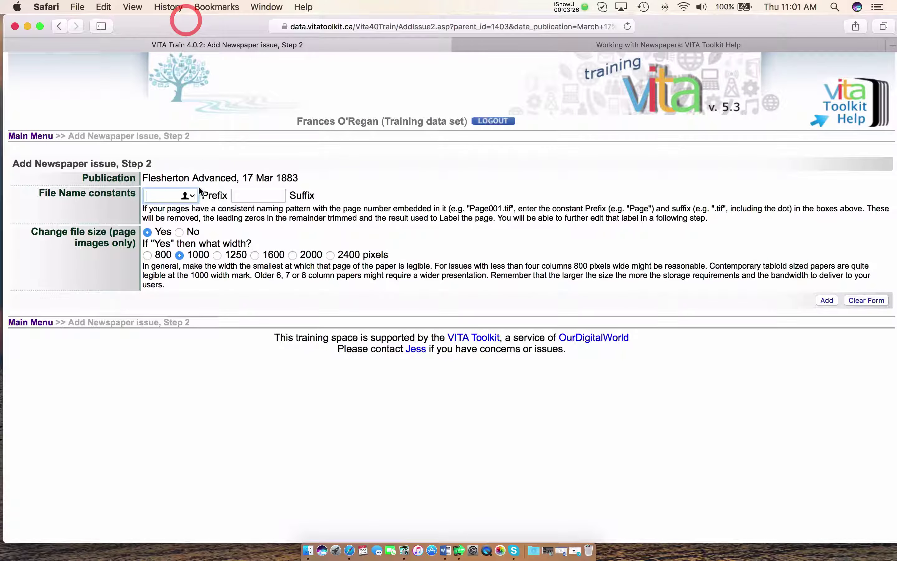
{"action": "right_click", "coordinate": [155, 194]}
{"action": "left_click", "coordinate": [180, 222]}
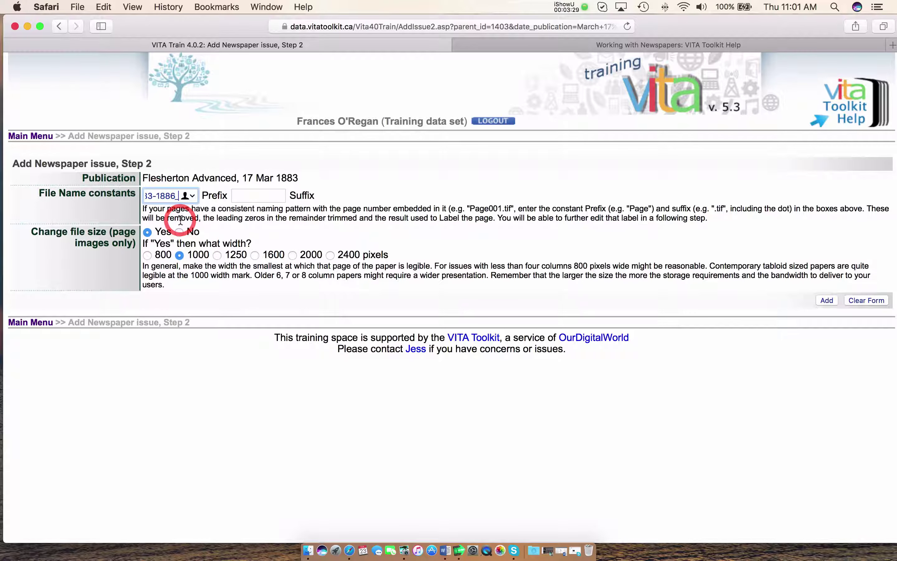
{"action": "left_click", "coordinate": [246, 197]}
{"action": "type", "text": ".j"}
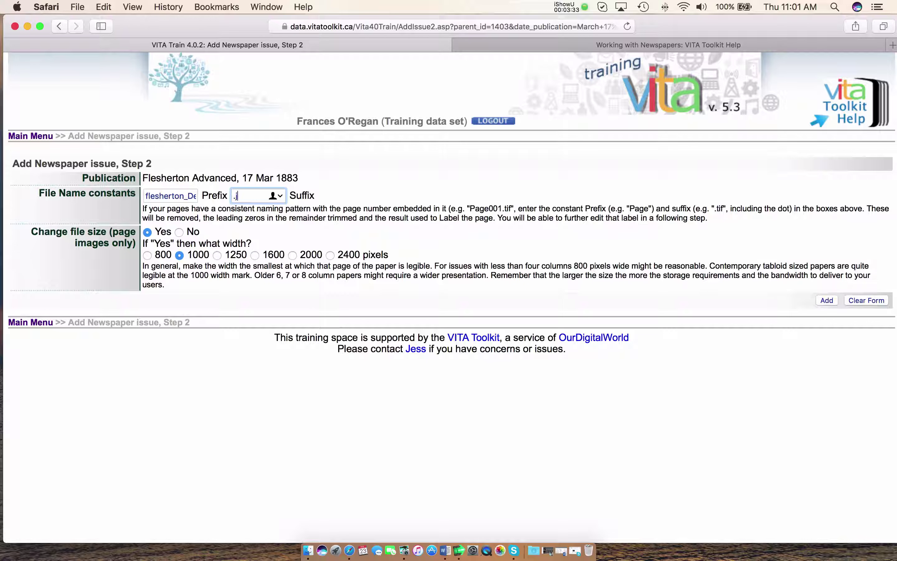
{"action": "type", "text": "pg"}
{"action": "left_click", "coordinate": [200, 293]}
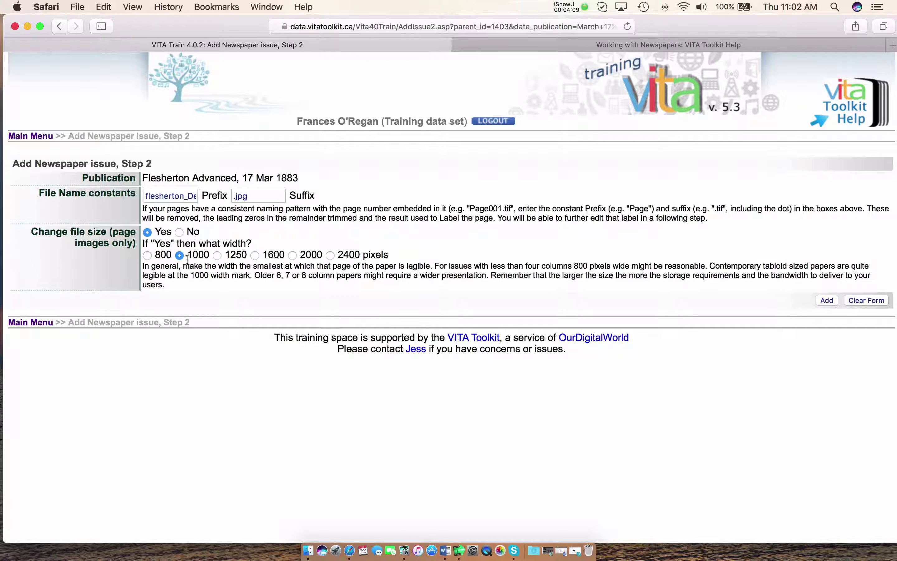
{"action": "left_click", "coordinate": [824, 301]}
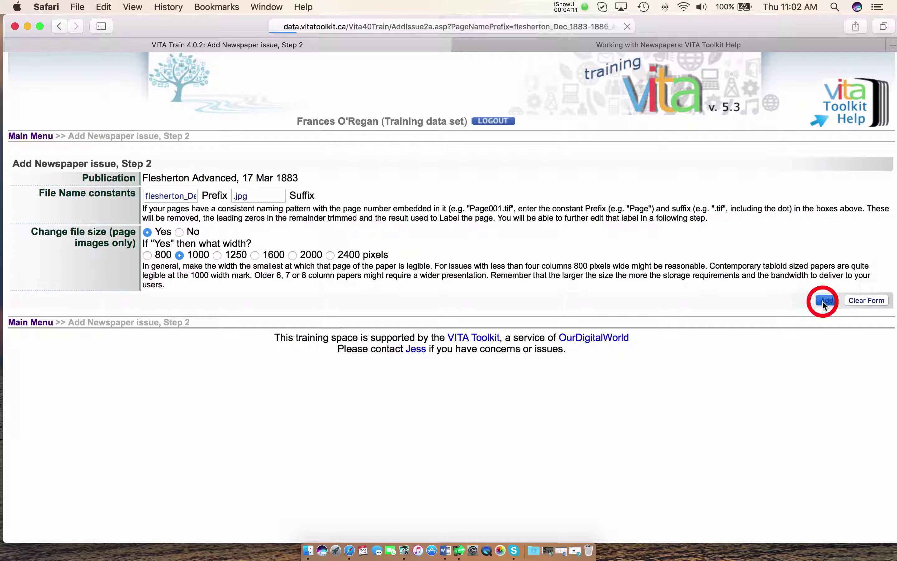
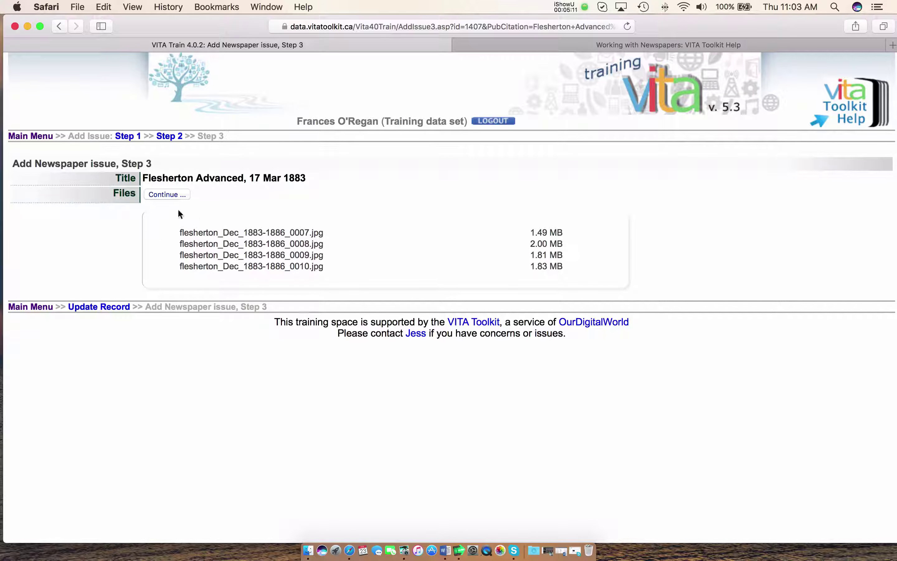
Step: Process the uploaded page images and continue to the new issue record's technical data
{"action": "left_click", "coordinate": [166, 197]}
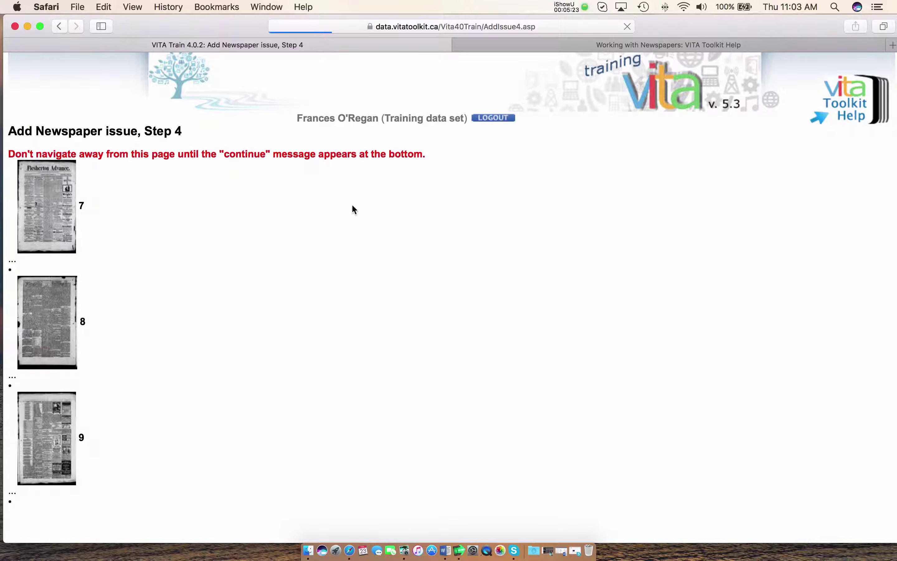
{"action": "scroll", "coordinate": [308, 234], "scroll_direction": "down", "scroll_amount": 3}
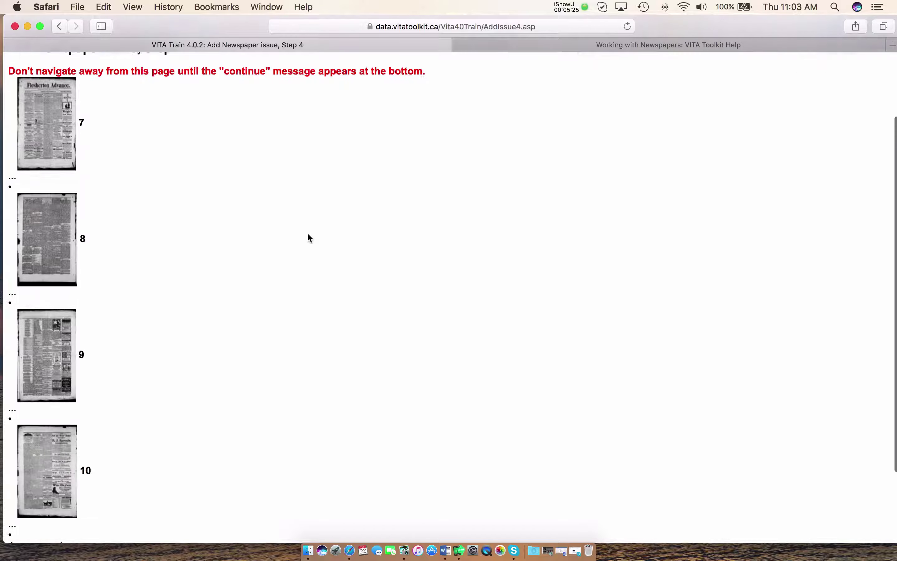
{"action": "scroll", "coordinate": [307, 232], "scroll_direction": "down", "scroll_amount": 3}
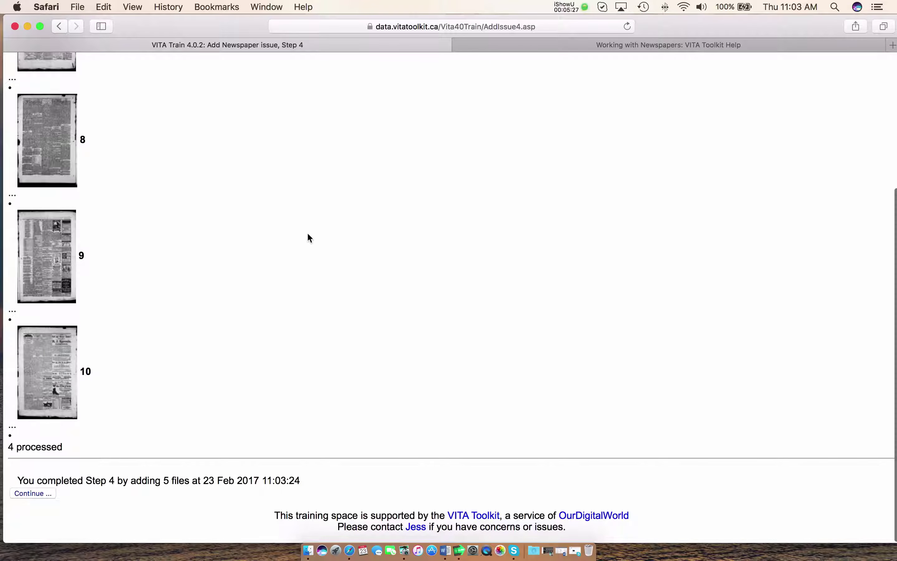
{"action": "scroll", "coordinate": [310, 237], "scroll_direction": "up", "scroll_amount": 1}
{"action": "scroll", "coordinate": [310, 238], "scroll_direction": "up", "scroll_amount": 2}
{"action": "scroll", "coordinate": [310, 237], "scroll_direction": "down", "scroll_amount": 3}
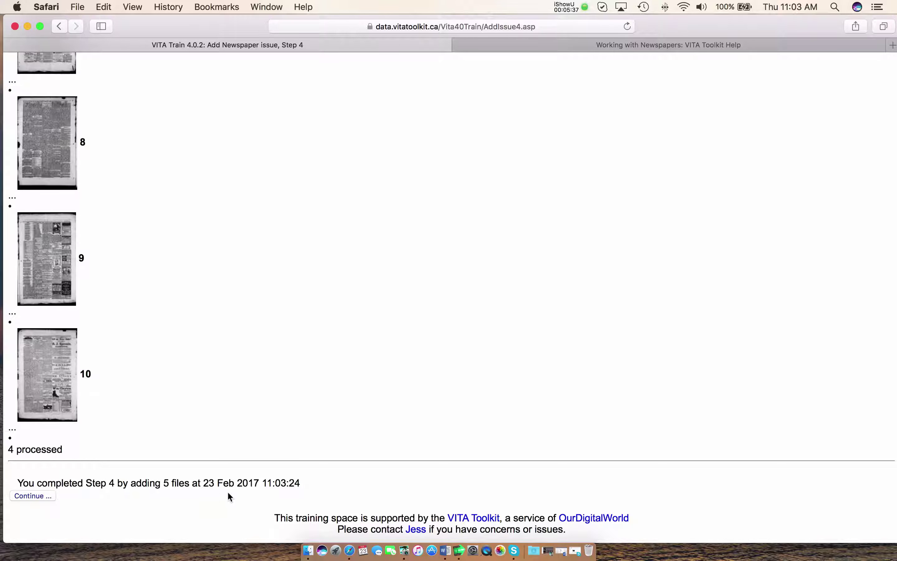
{"action": "left_click", "coordinate": [26, 496]}
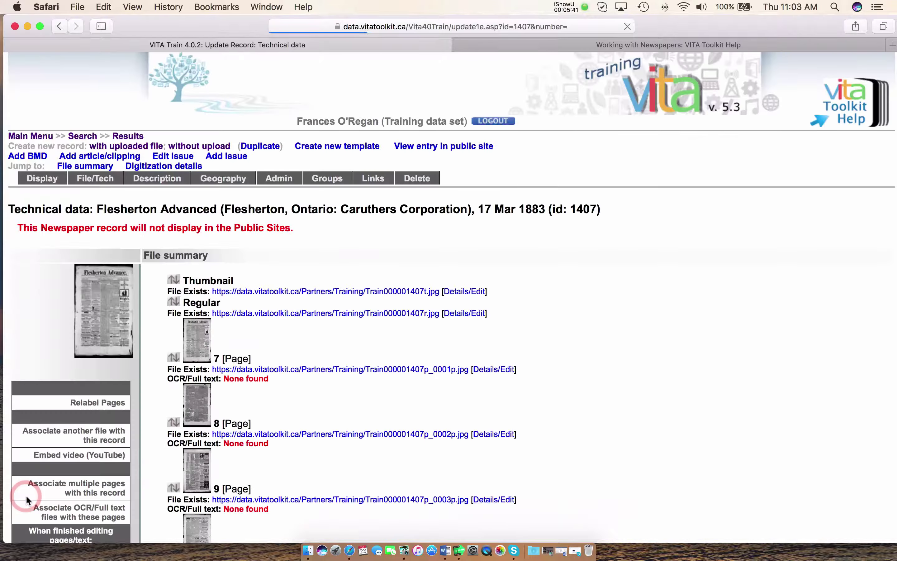
Step: Start associating OCR/full text files with the issue's pages and browse for files in the FA-RTF folder inside Newspapers
{"action": "scroll", "coordinate": [449, 318], "scroll_direction": "down", "scroll_amount": 2}
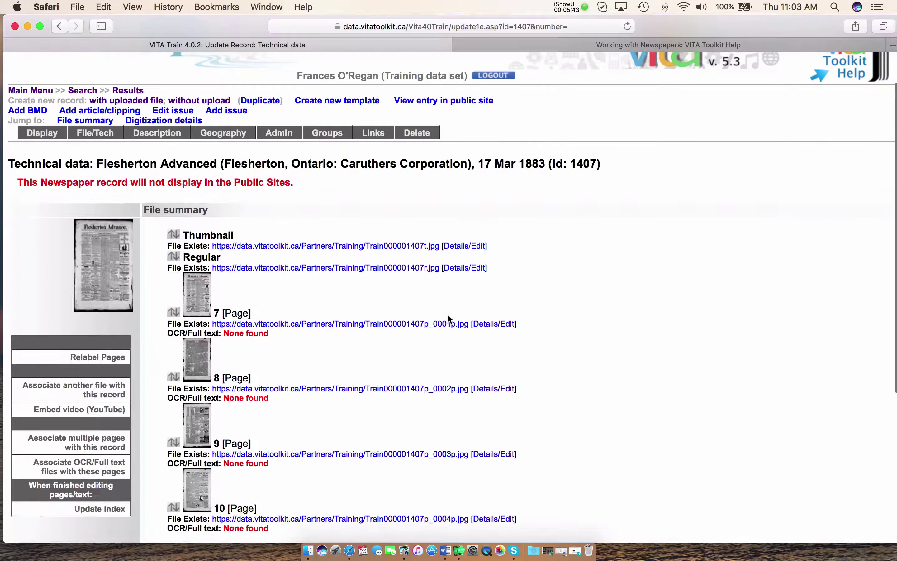
{"action": "scroll", "coordinate": [447, 314], "scroll_direction": "down", "scroll_amount": 5}
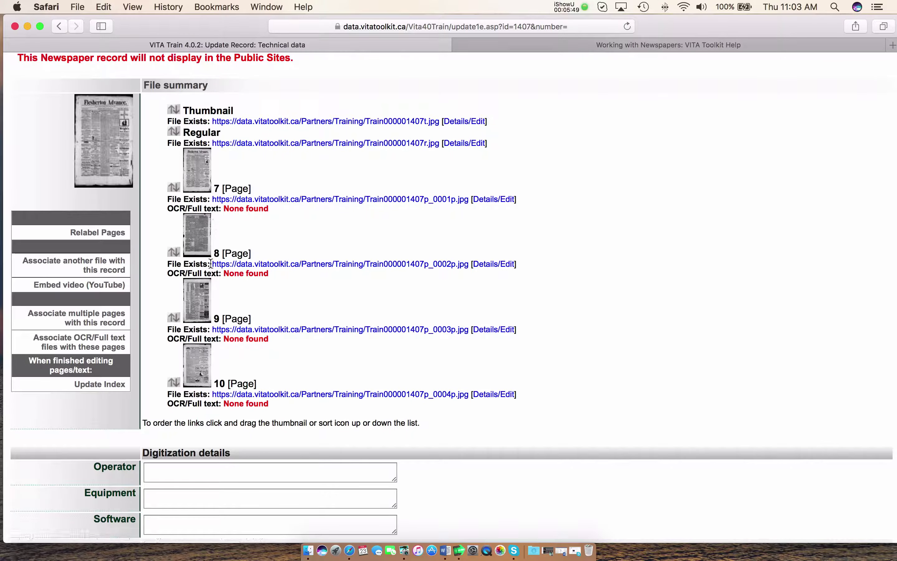
{"action": "scroll", "coordinate": [420, 324], "scroll_direction": "up", "scroll_amount": 3}
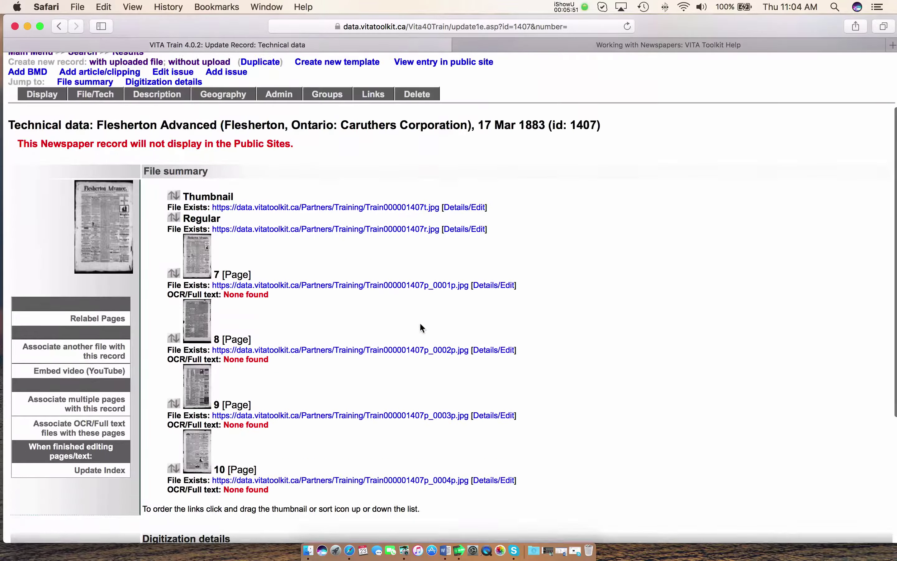
{"action": "scroll", "coordinate": [421, 326], "scroll_direction": "up", "scroll_amount": 2}
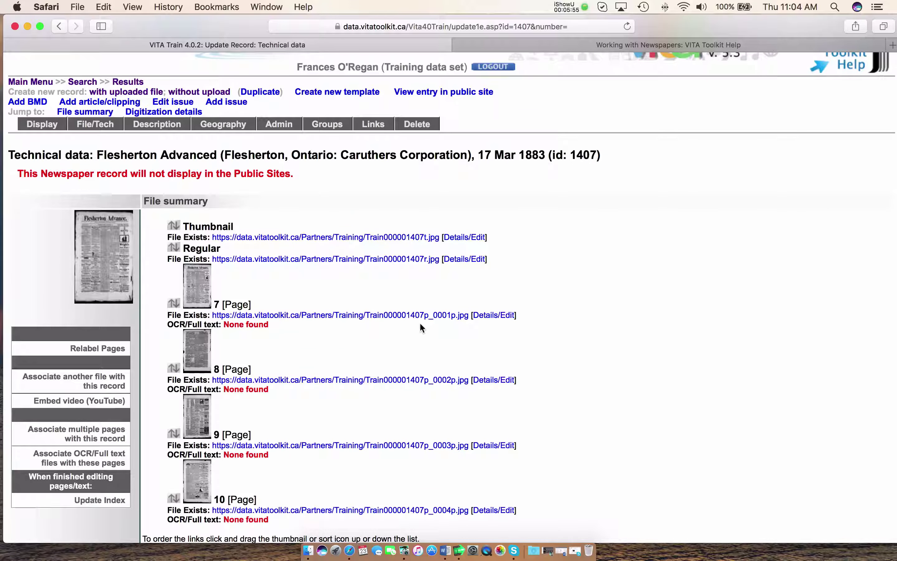
{"action": "scroll", "coordinate": [419, 322], "scroll_direction": "down", "scroll_amount": 4}
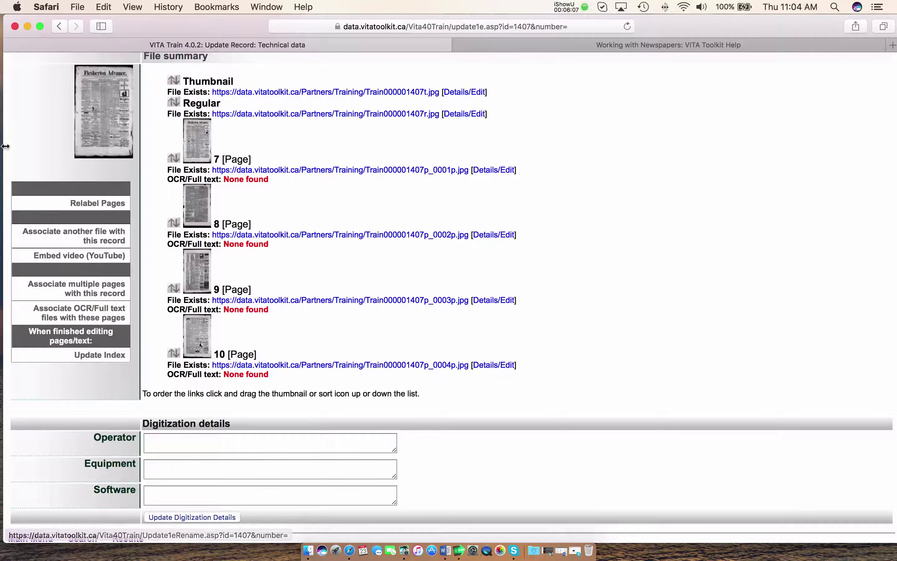
{"action": "left_click", "coordinate": [76, 314]}
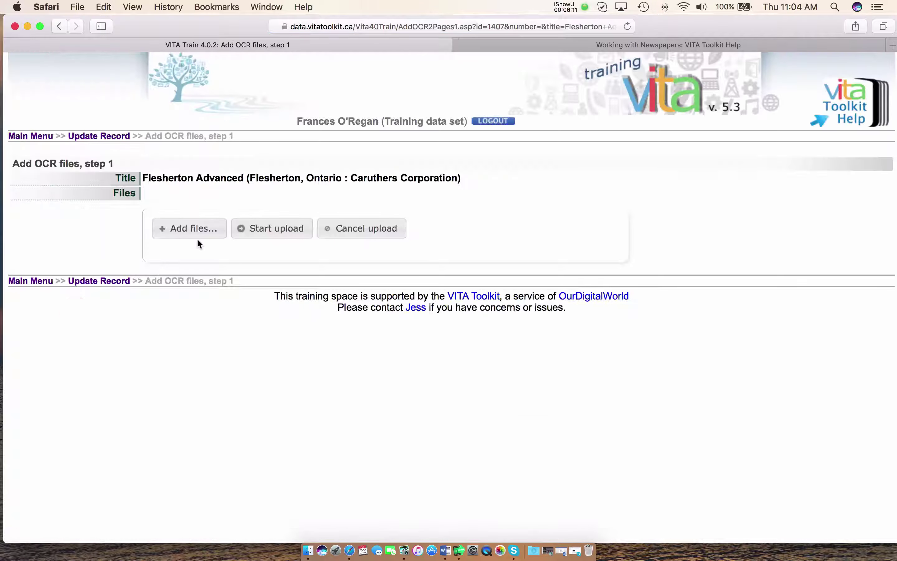
{"action": "left_click", "coordinate": [185, 236]}
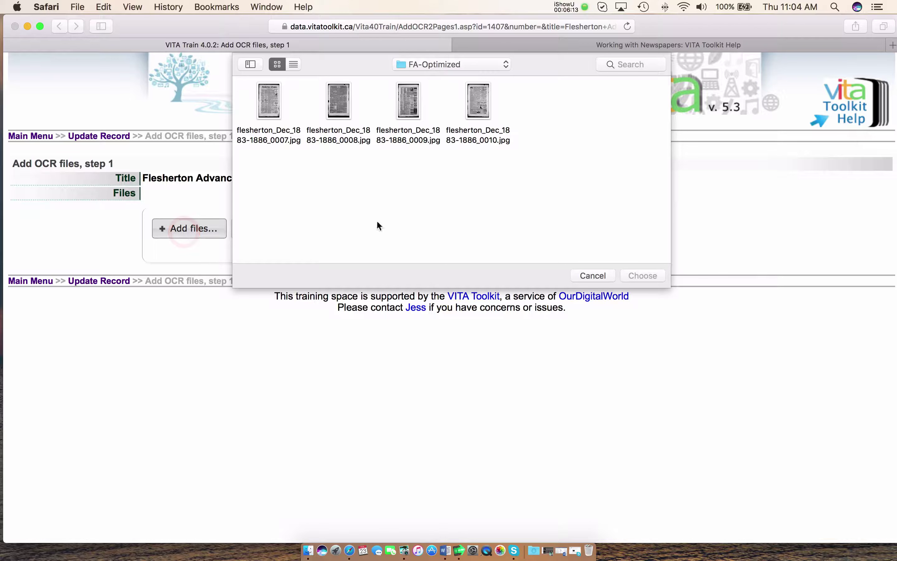
{"action": "left_click", "coordinate": [435, 65]}
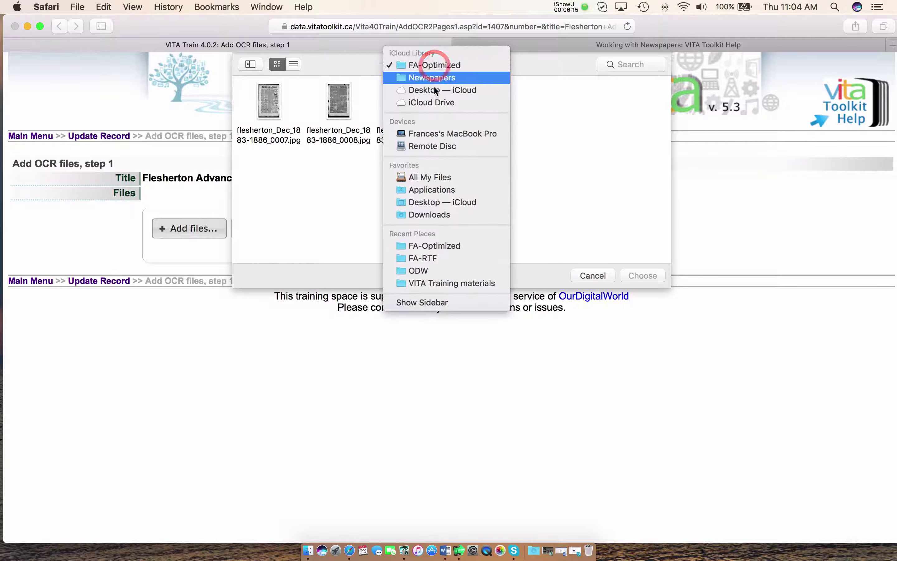
{"action": "left_click", "coordinate": [434, 79]}
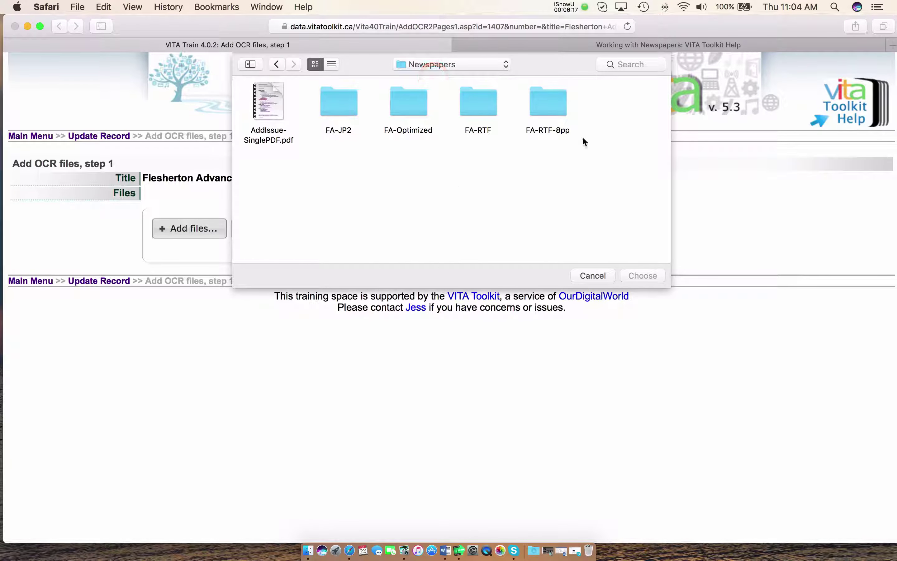
{"action": "double_click", "coordinate": [475, 111]}
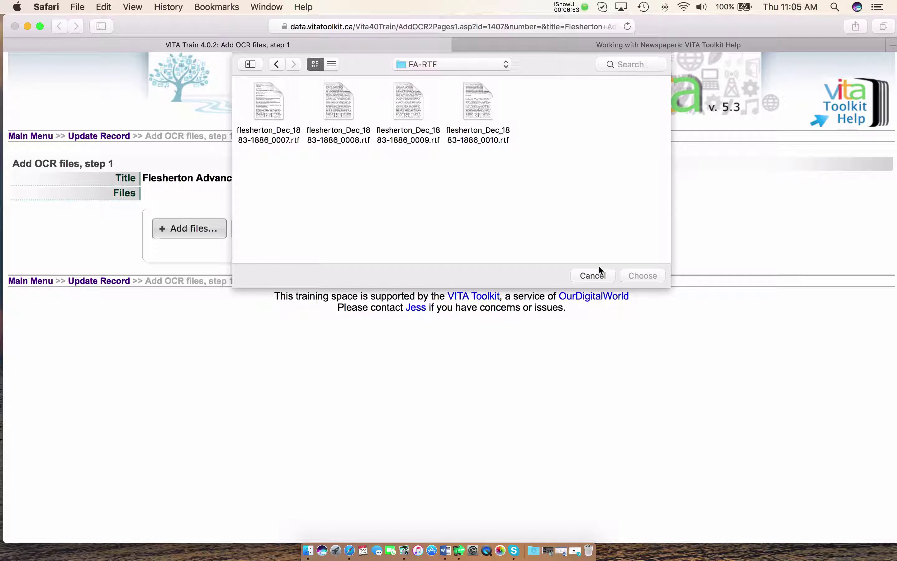
Step: Add the four files flesherton_Dec_1883-1886_0007.rtf through flesherton_Dec_1883-1886_0010.rtf, upload them, and continue to the issue record
{"action": "left_click", "coordinate": [265, 105]}
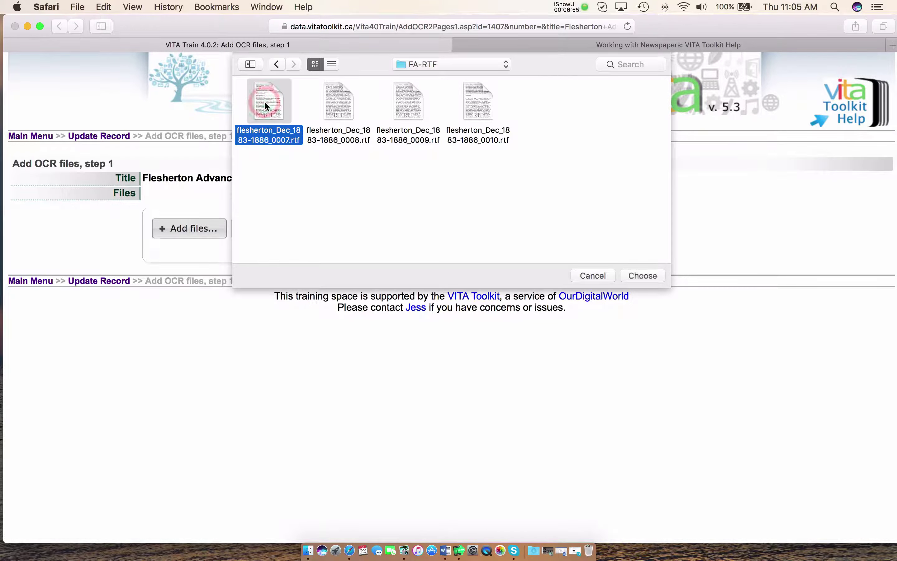
{"action": "key", "text": "shift+Right"}
{"action": "key", "text": "shift+Right"}
{"action": "key", "text": "shift+Right"}
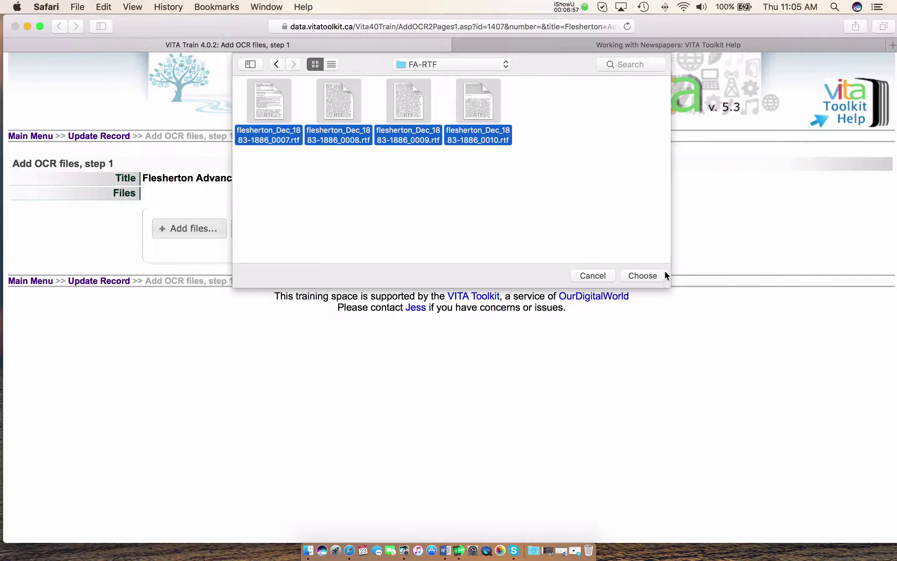
{"action": "left_click", "coordinate": [653, 275]}
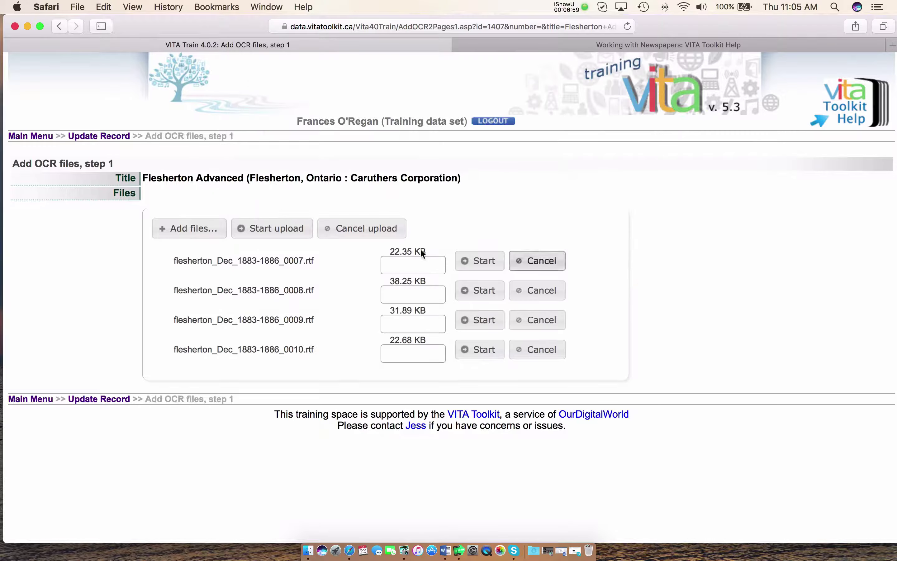
{"action": "left_click", "coordinate": [276, 233]}
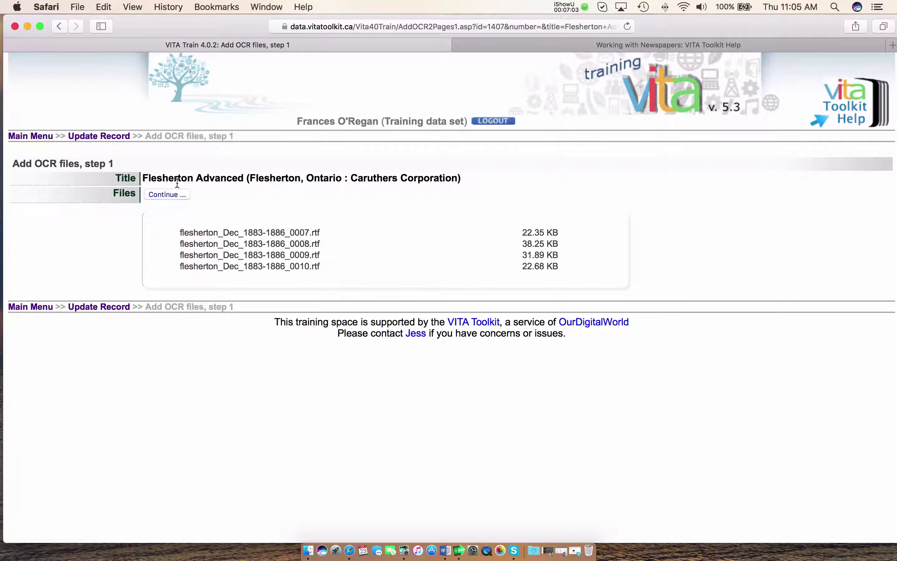
{"action": "left_click", "coordinate": [167, 195]}
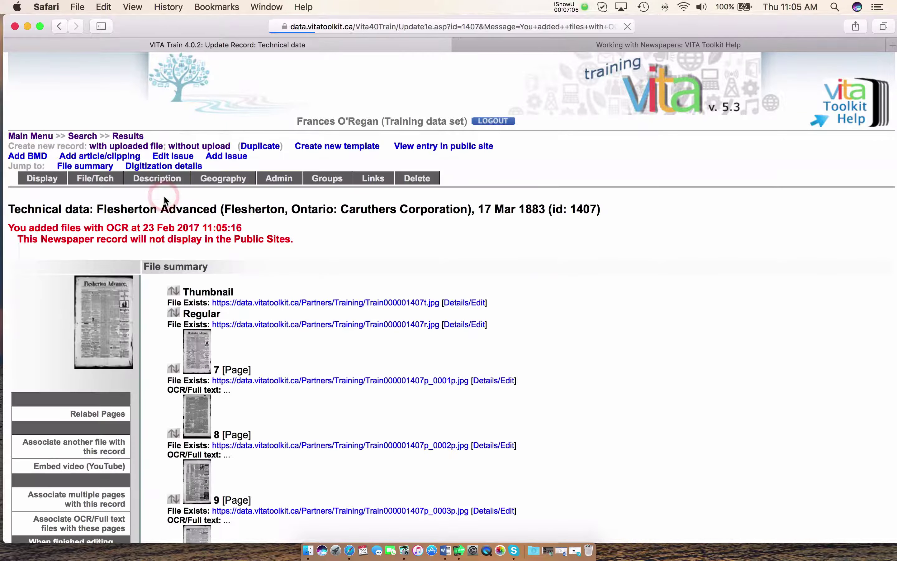
Step: Check the OCR/full text entry of each page in the file summary and open page 7's file details
{"action": "scroll", "coordinate": [482, 286], "scroll_direction": "down", "scroll_amount": 5}
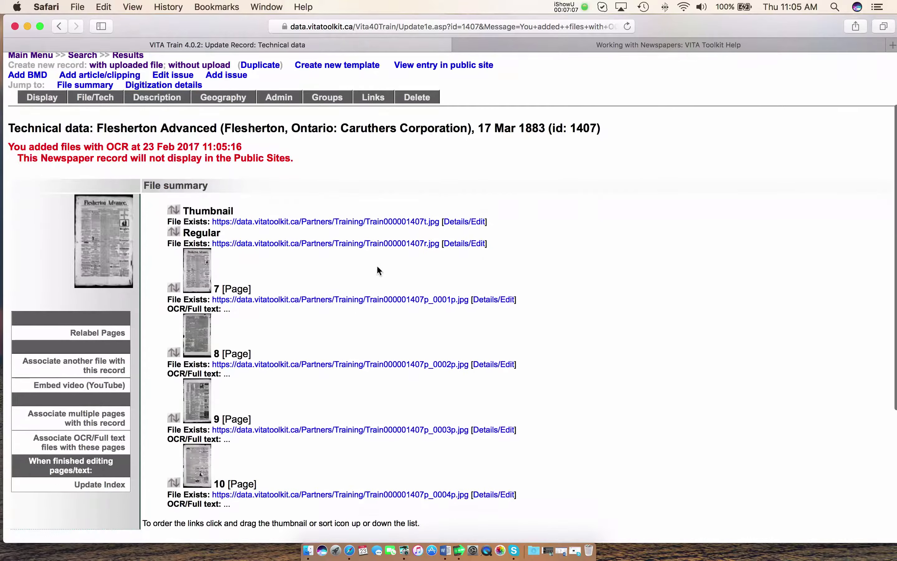
{"action": "scroll", "coordinate": [377, 266], "scroll_direction": "down", "scroll_amount": 1}
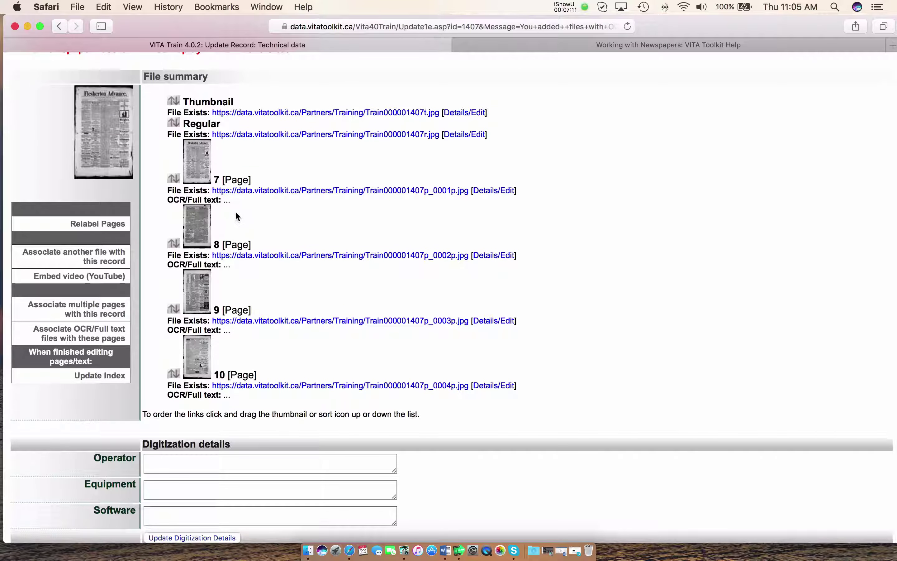
{"action": "scroll", "coordinate": [285, 220], "scroll_direction": "down", "scroll_amount": 1}
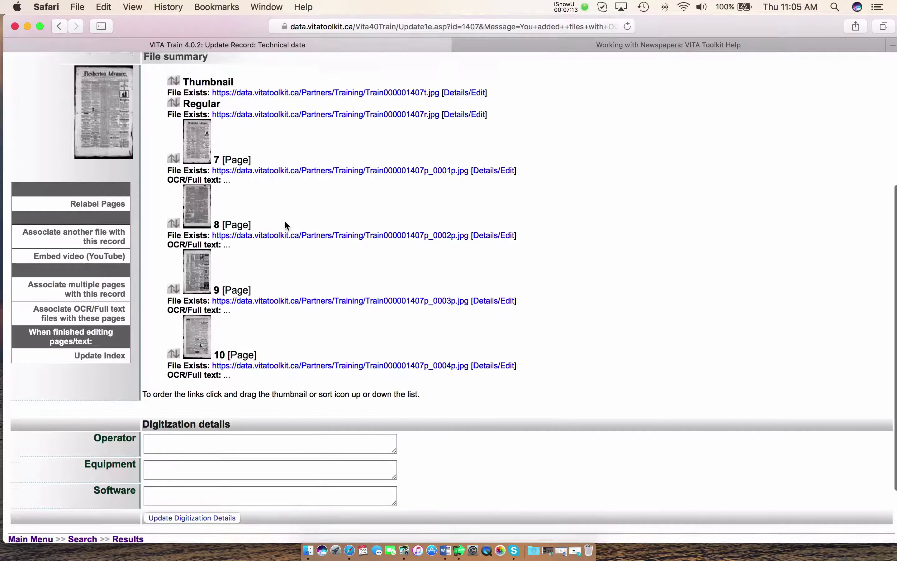
{"action": "scroll", "coordinate": [285, 222], "scroll_direction": "up", "scroll_amount": 2}
{"action": "scroll", "coordinate": [287, 226], "scroll_direction": "up", "scroll_amount": 2}
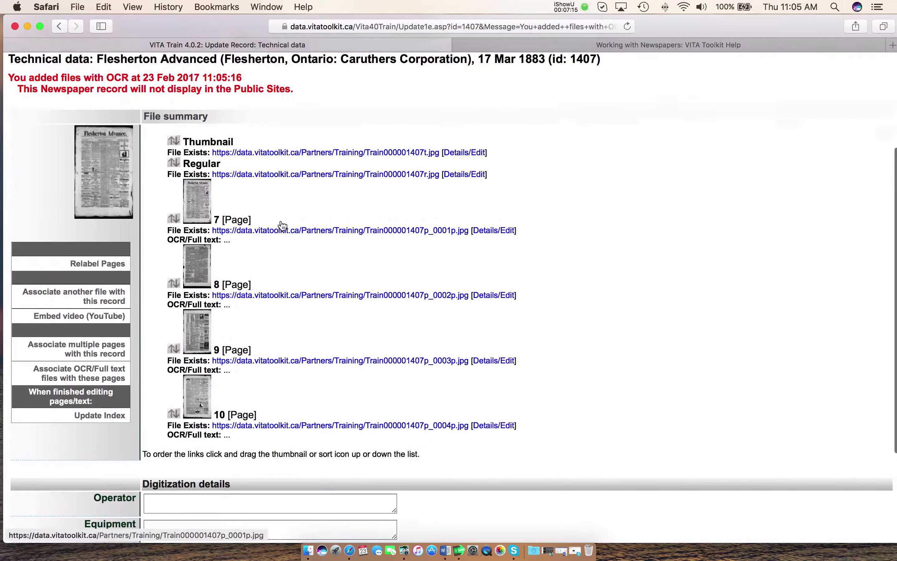
{"action": "scroll", "coordinate": [287, 241], "scroll_direction": "down", "scroll_amount": 1}
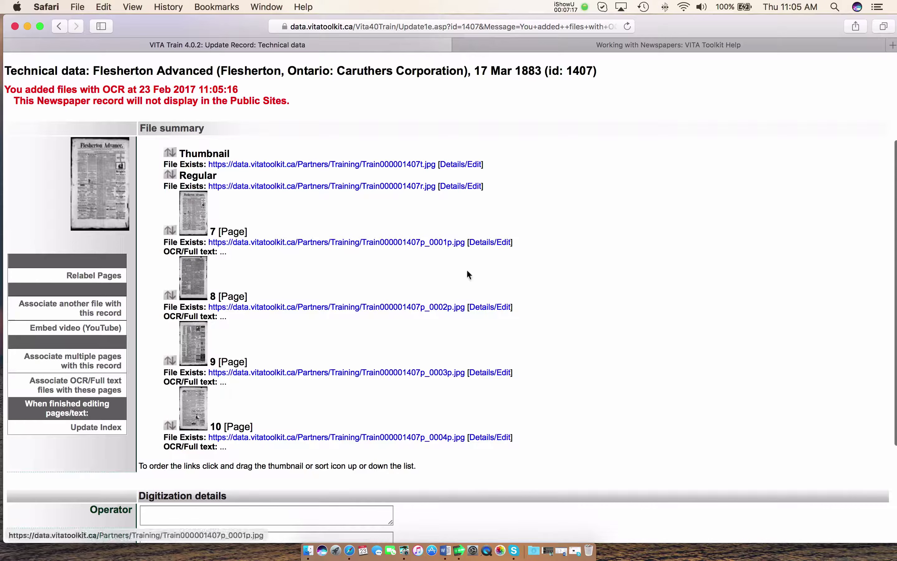
{"action": "left_click", "coordinate": [483, 243]}
Step: Examine page 7's file information, its public display, corrected OCR and indexing options, and the full text, keeping public display at Yes
{"action": "scroll", "coordinate": [321, 301], "scroll_direction": "down", "scroll_amount": 5}
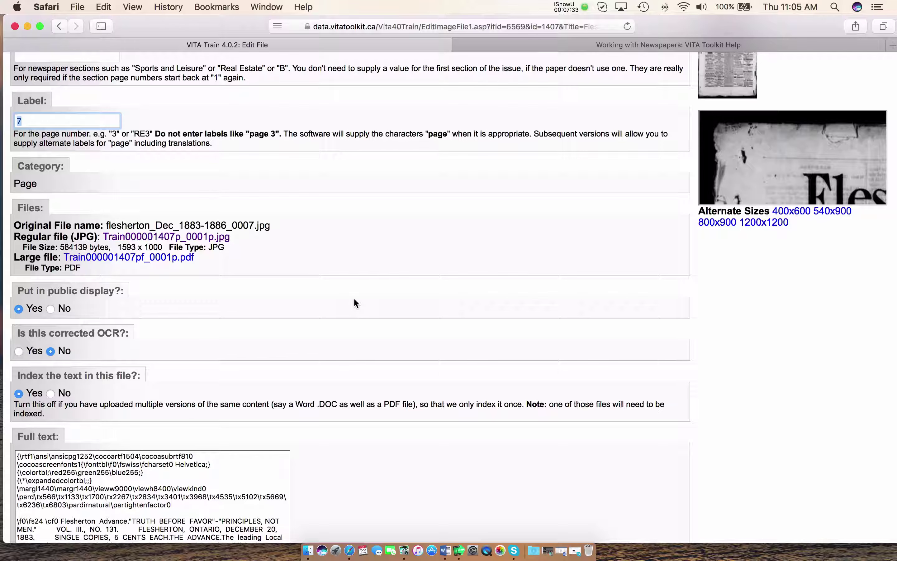
{"action": "scroll", "coordinate": [354, 300], "scroll_direction": "down", "scroll_amount": 5}
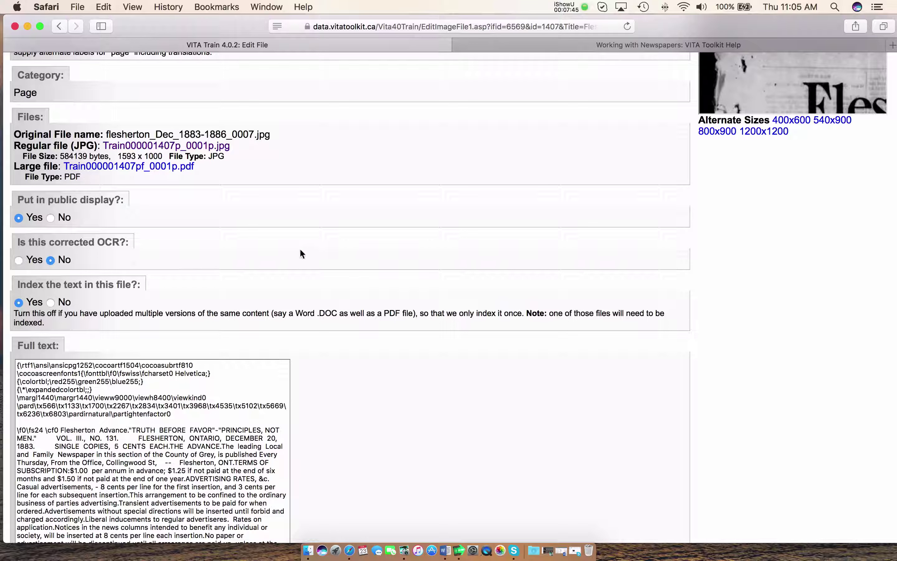
{"action": "left_click", "coordinate": [50, 218]}
{"action": "left_click", "coordinate": [18, 217]}
{"action": "scroll", "coordinate": [214, 216], "scroll_direction": "down", "scroll_amount": 4}
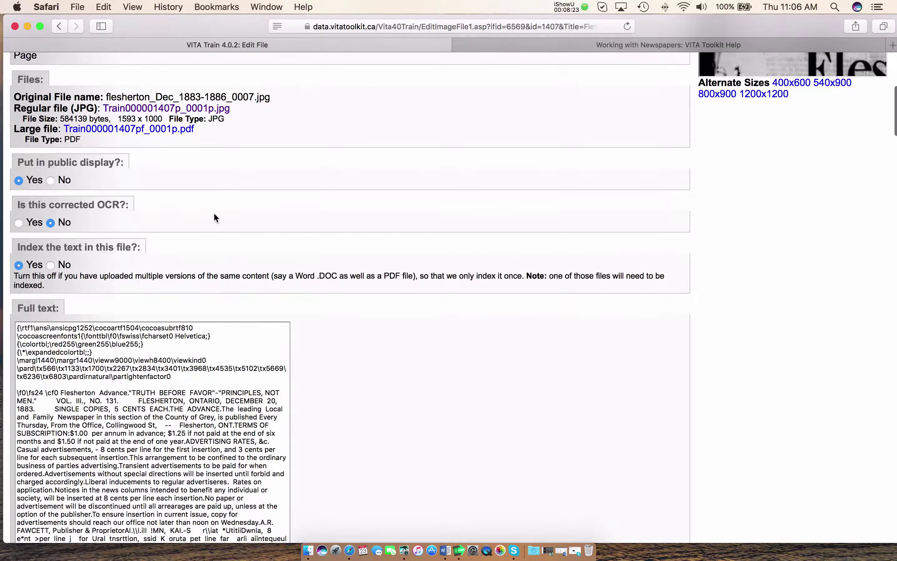
{"action": "scroll", "coordinate": [214, 216], "scroll_direction": "down", "scroll_amount": 4}
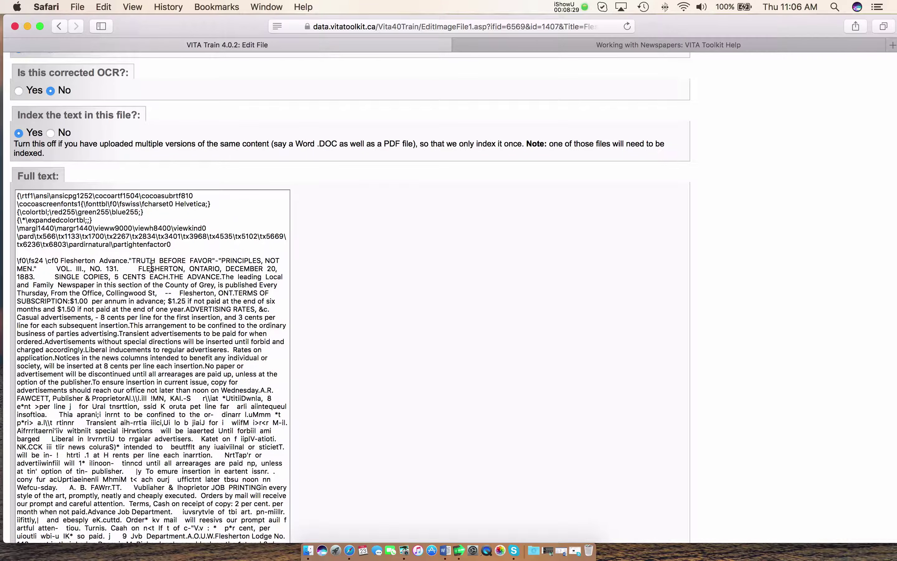
{"action": "scroll", "coordinate": [159, 257], "scroll_direction": "up", "scroll_amount": 6}
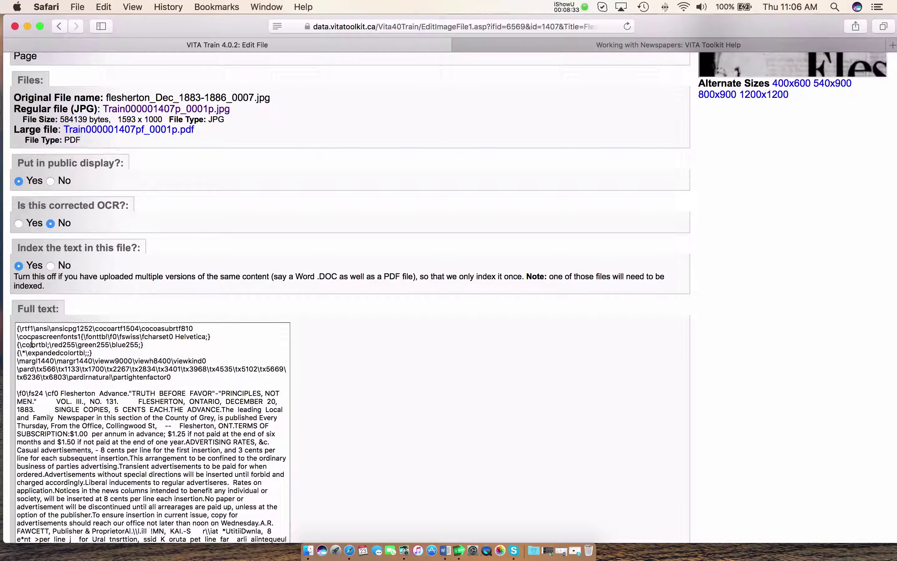
{"action": "scroll", "coordinate": [234, 397], "scroll_direction": "down", "scroll_amount": 10}
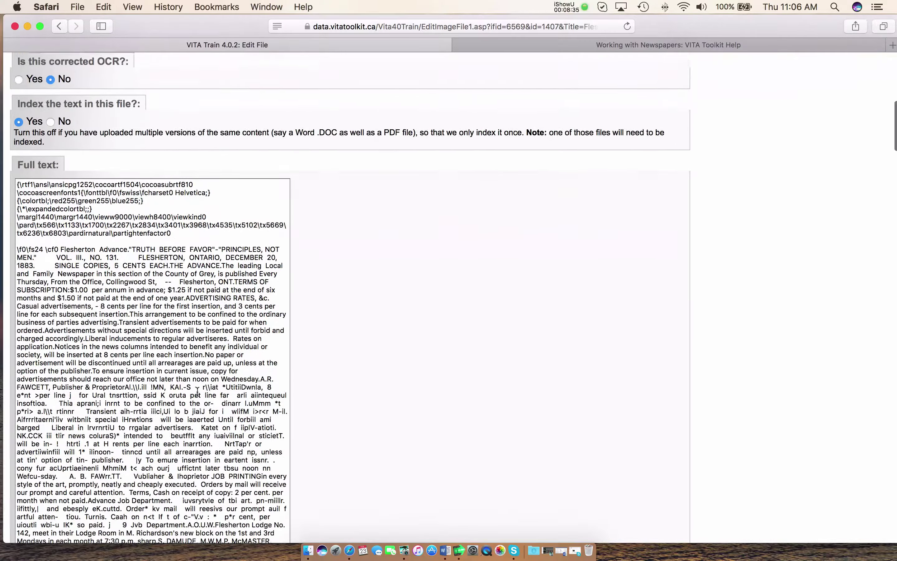
{"action": "scroll", "coordinate": [174, 386], "scroll_direction": "up", "scroll_amount": 10}
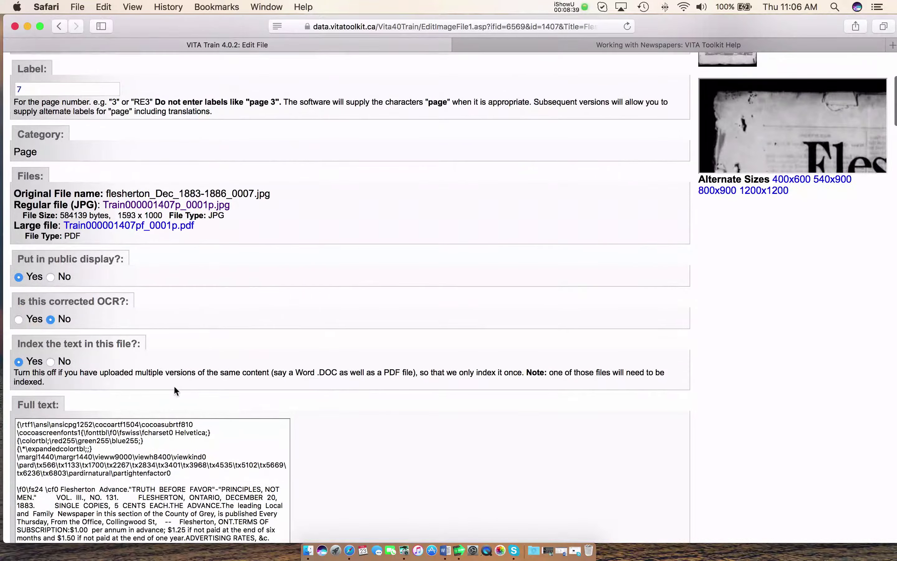
{"action": "scroll", "coordinate": [174, 385], "scroll_direction": "down", "scroll_amount": 5}
{"action": "scroll", "coordinate": [170, 405], "scroll_direction": "up", "scroll_amount": 5}
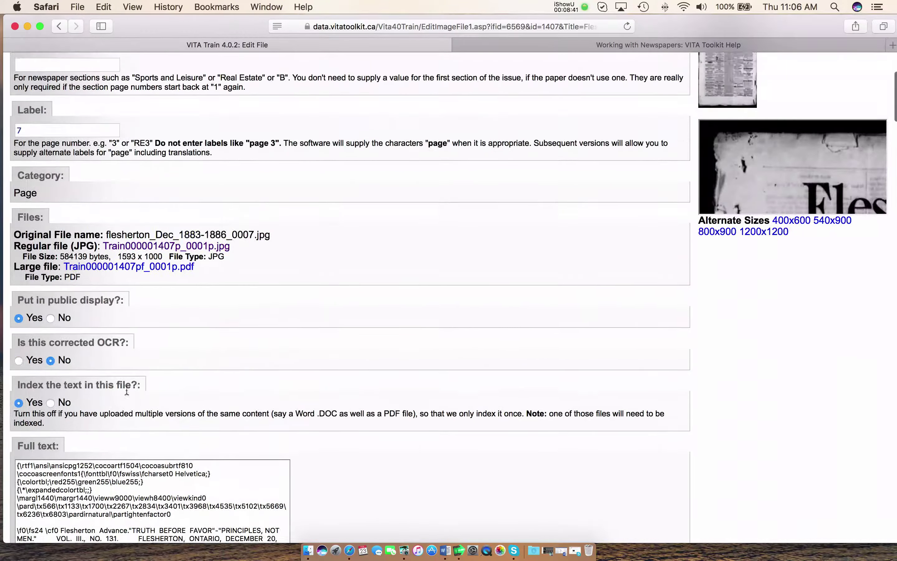
{"action": "scroll", "coordinate": [310, 386], "scroll_direction": "up", "scroll_amount": 5}
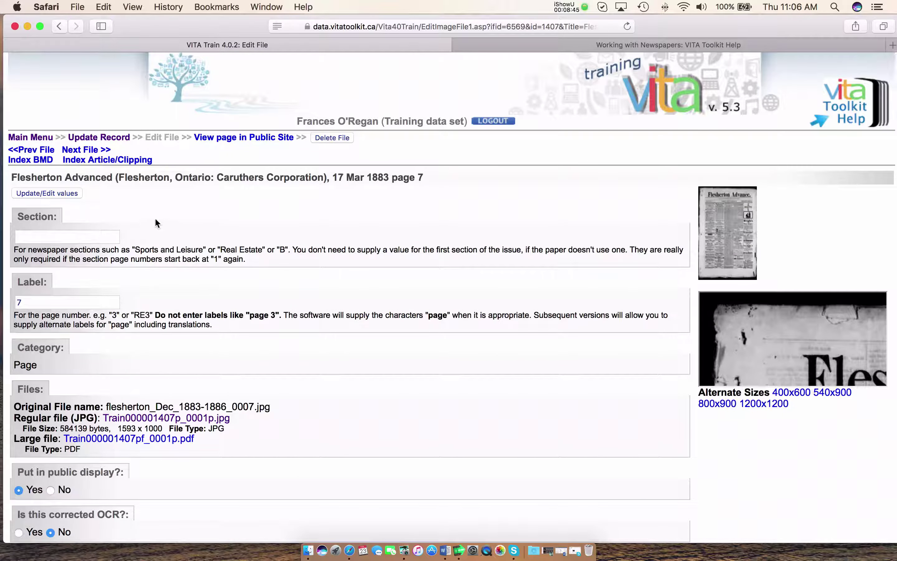
Step: Save page 7's file values and return to the issue record's technical data
{"action": "left_click", "coordinate": [28, 193]}
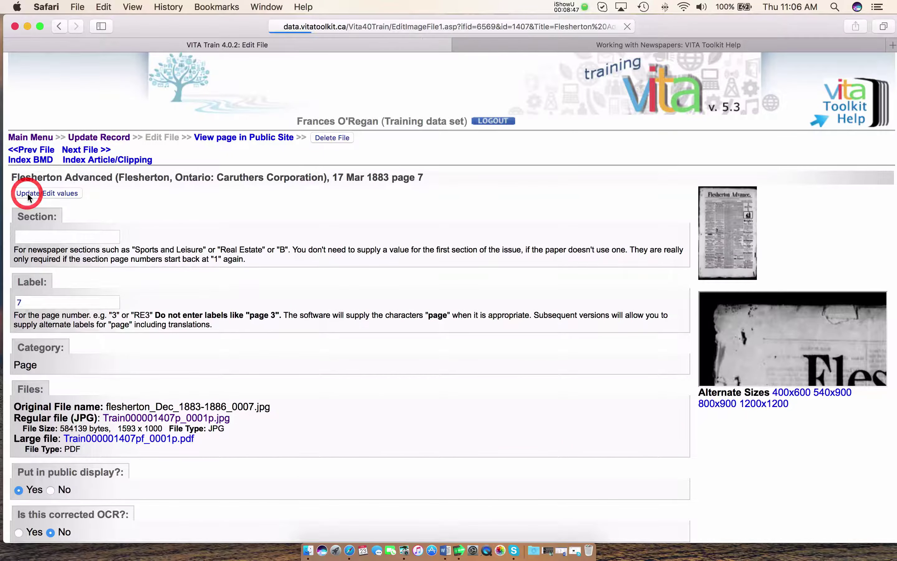
{"action": "left_click", "coordinate": [105, 136]}
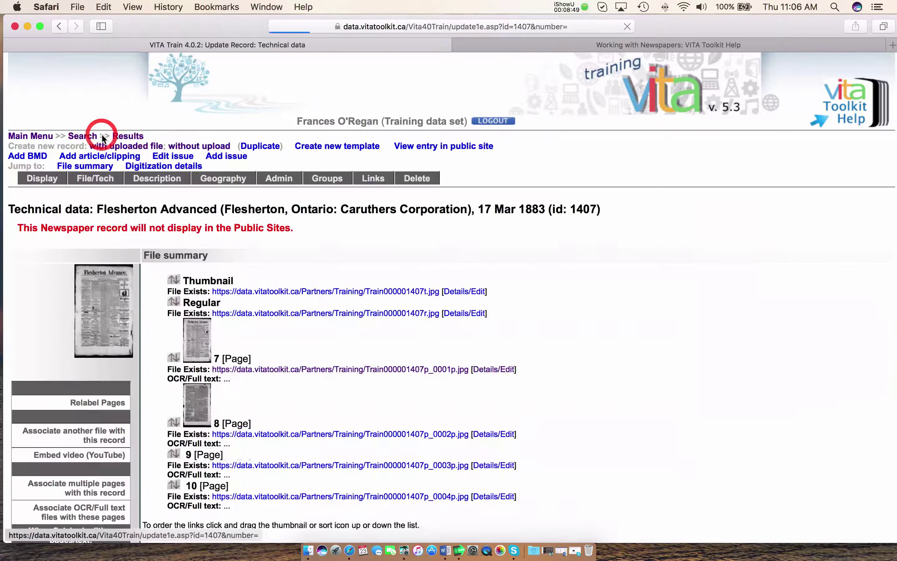
Step: Review the issue's file summary and open the record's descriptive data
{"action": "scroll", "coordinate": [672, 387], "scroll_direction": "down", "scroll_amount": 5}
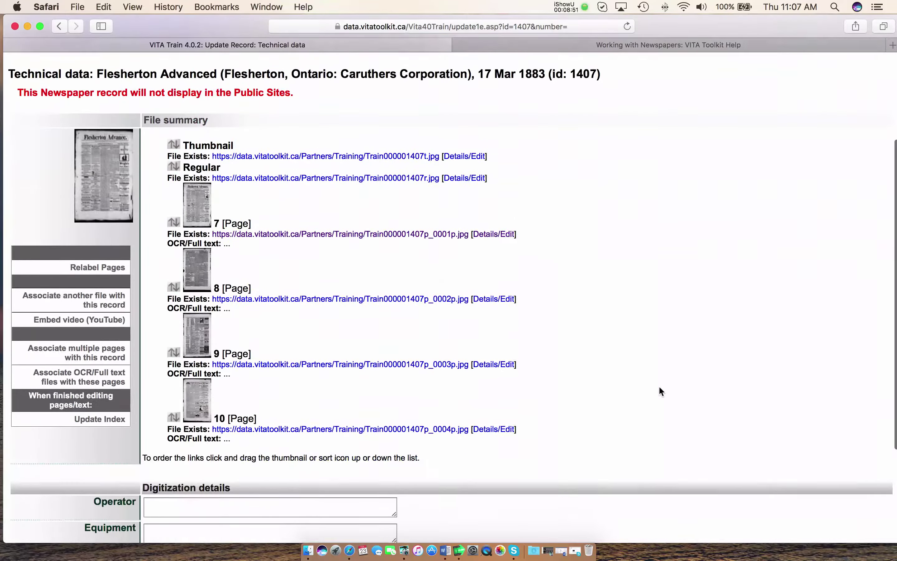
{"action": "scroll", "coordinate": [641, 386], "scroll_direction": "up", "scroll_amount": 5}
{"action": "scroll", "coordinate": [641, 389], "scroll_direction": "up", "scroll_amount": 1}
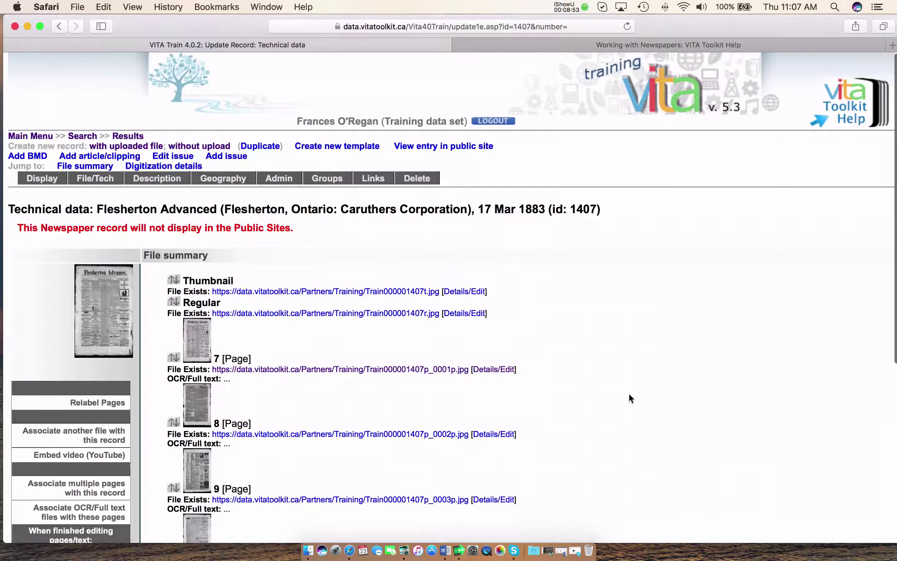
{"action": "scroll", "coordinate": [630, 399], "scroll_direction": "right", "scroll_amount": 1}
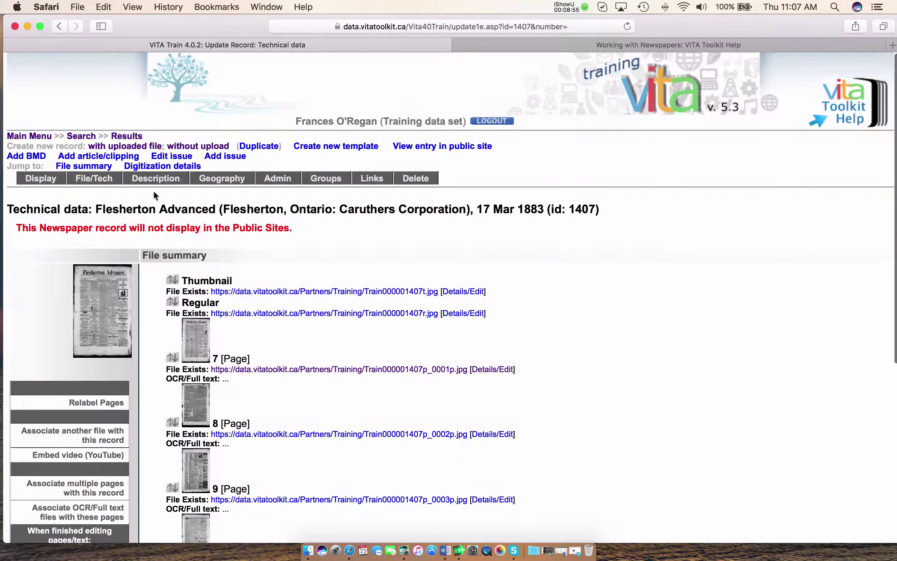
{"action": "left_click", "coordinate": [157, 181]}
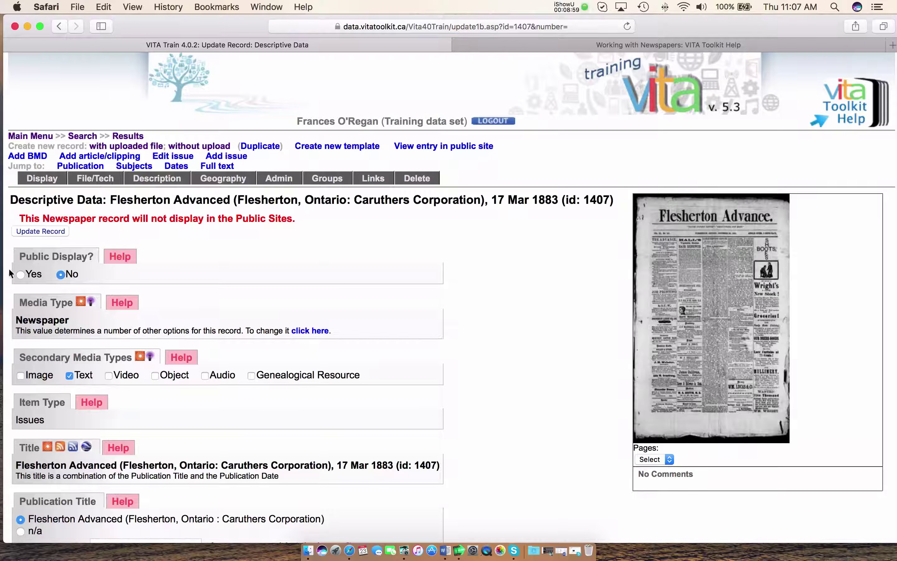
Step: Set the issue's public display to Yes and review its media types, item type, title, publication, date and pagination fields
{"action": "left_click", "coordinate": [22, 275]}
{"action": "scroll", "coordinate": [298, 270], "scroll_direction": "down", "scroll_amount": 3}
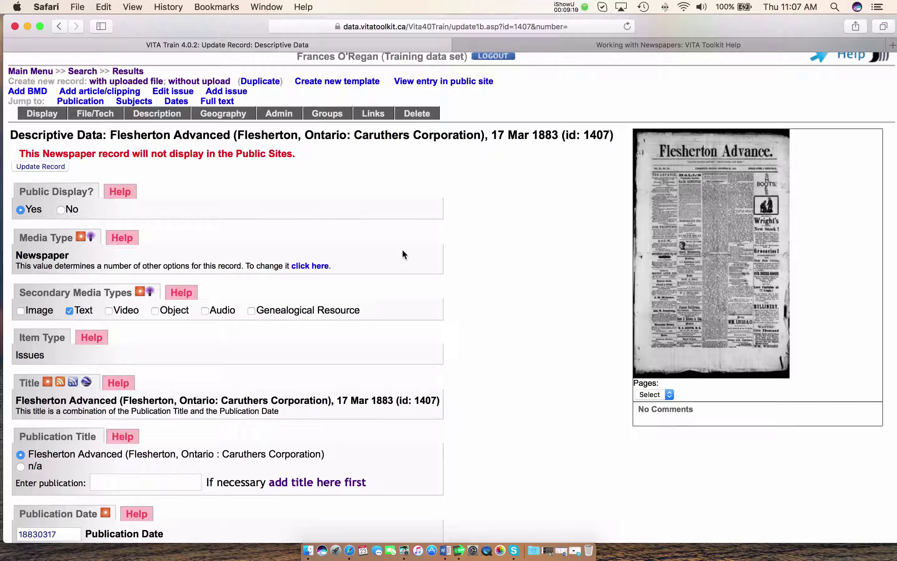
{"action": "scroll", "coordinate": [403, 255], "scroll_direction": "down", "scroll_amount": 5}
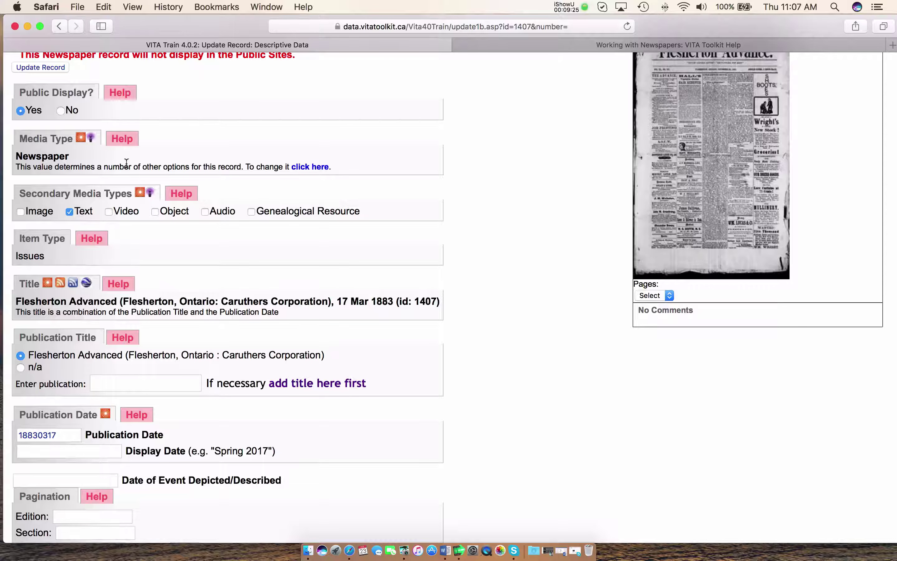
{"action": "scroll", "coordinate": [127, 163], "scroll_direction": "down", "scroll_amount": 1}
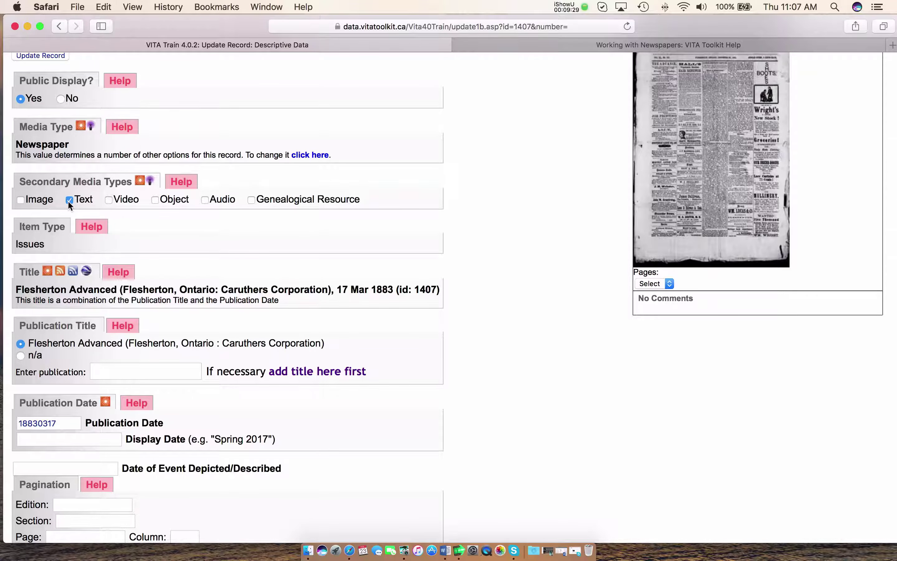
{"action": "scroll", "coordinate": [156, 210], "scroll_direction": "down", "scroll_amount": 3}
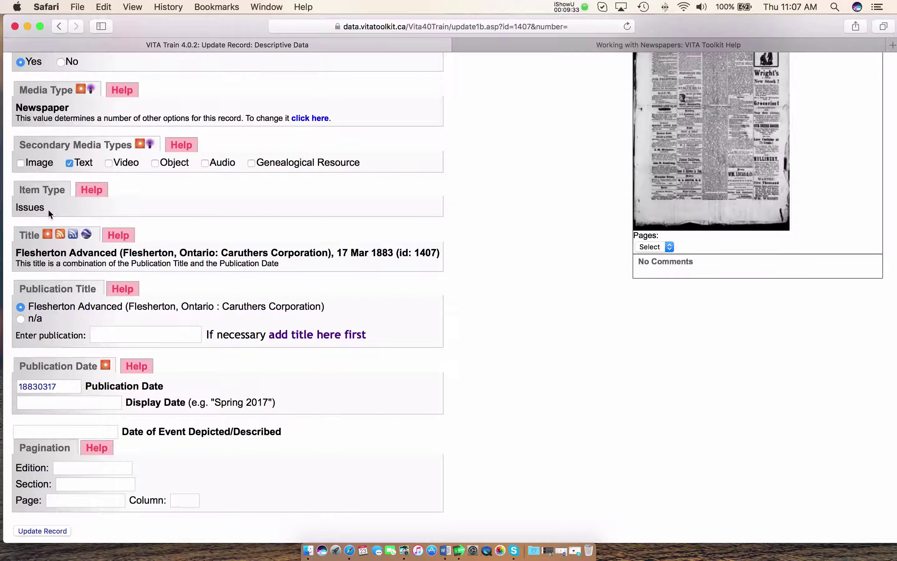
{"action": "scroll", "coordinate": [49, 211], "scroll_direction": "down", "scroll_amount": 5}
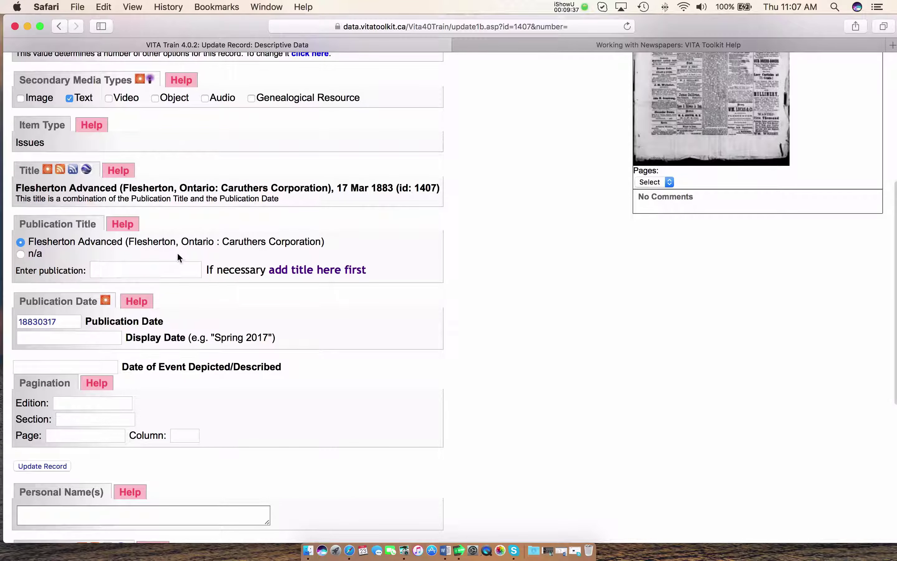
{"action": "scroll", "coordinate": [177, 255], "scroll_direction": "down", "scroll_amount": 3}
{"action": "scroll", "coordinate": [177, 256], "scroll_direction": "down", "scroll_amount": 3}
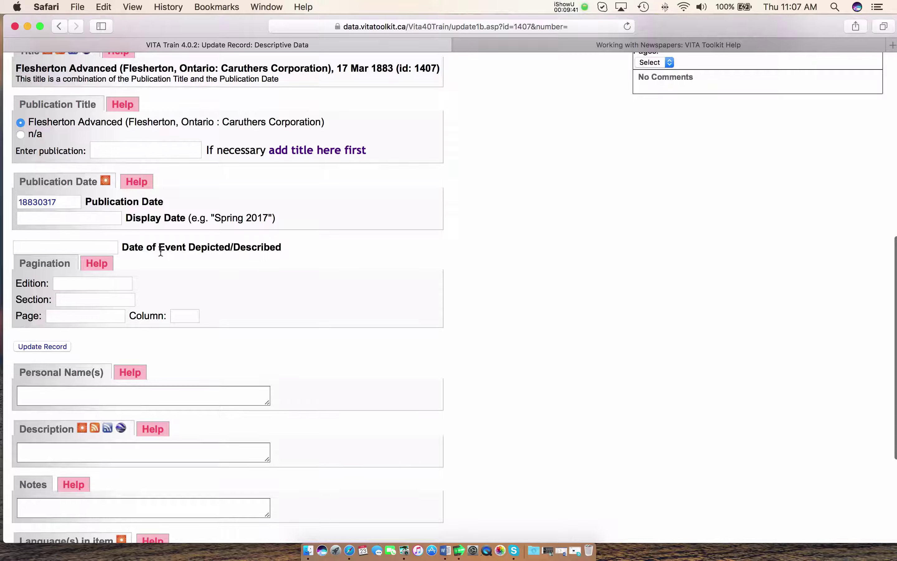
{"action": "scroll", "coordinate": [242, 249], "scroll_direction": "down", "scroll_amount": 4}
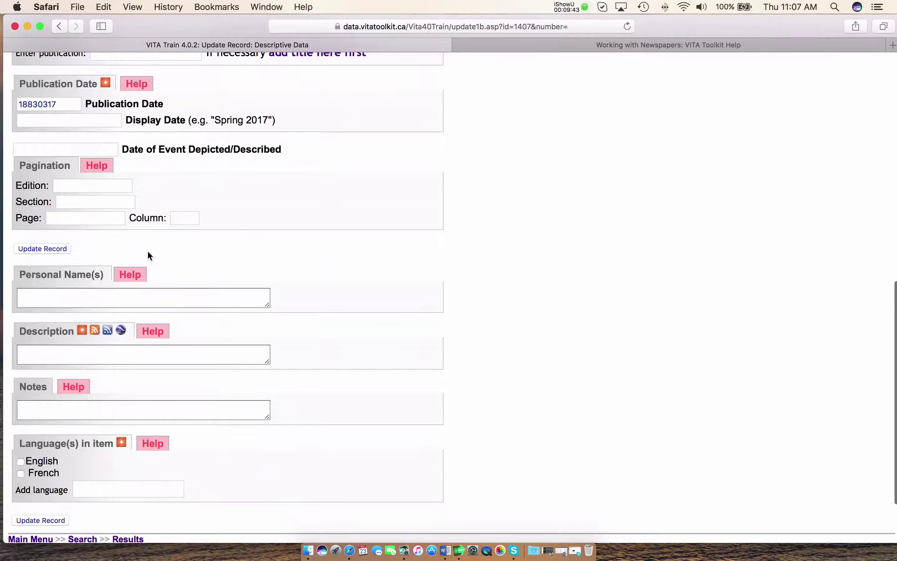
{"action": "scroll", "coordinate": [148, 255], "scroll_direction": "down", "scroll_amount": 4}
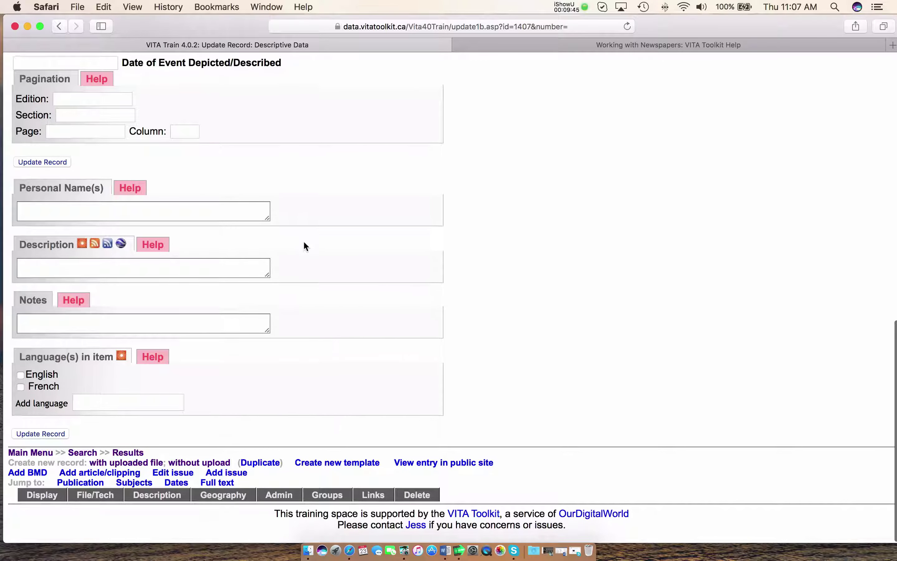
Step: Look over the issue's optional Description and Notes fields, leaving both empty
{"action": "left_click", "coordinate": [186, 273]}
{"action": "left_click", "coordinate": [200, 332]}
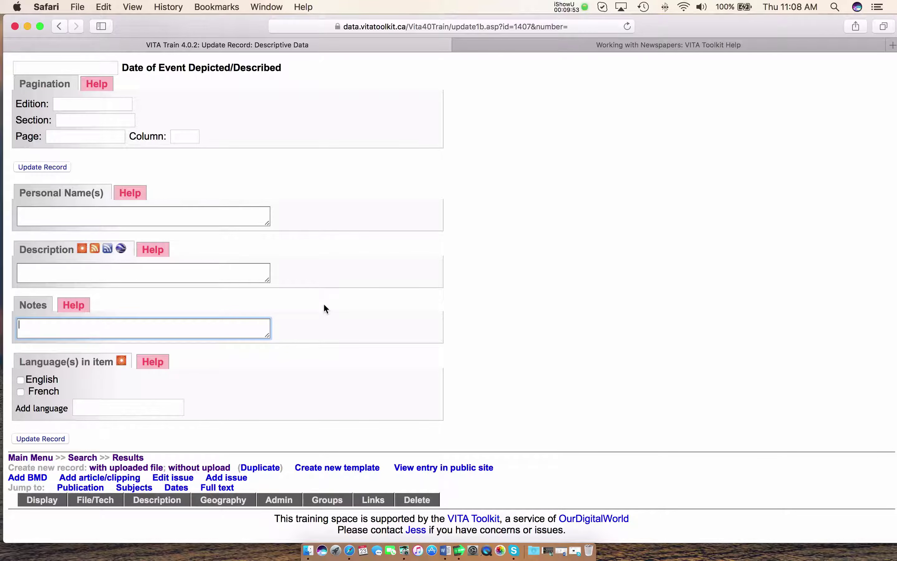
{"action": "scroll", "coordinate": [324, 304], "scroll_direction": "up", "scroll_amount": 5}
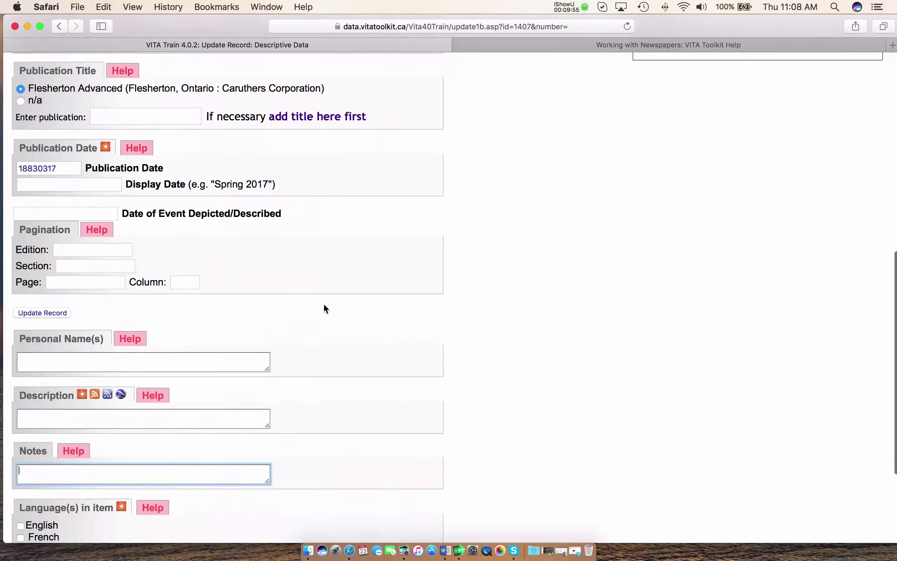
{"action": "scroll", "coordinate": [324, 306], "scroll_direction": "down", "scroll_amount": 5}
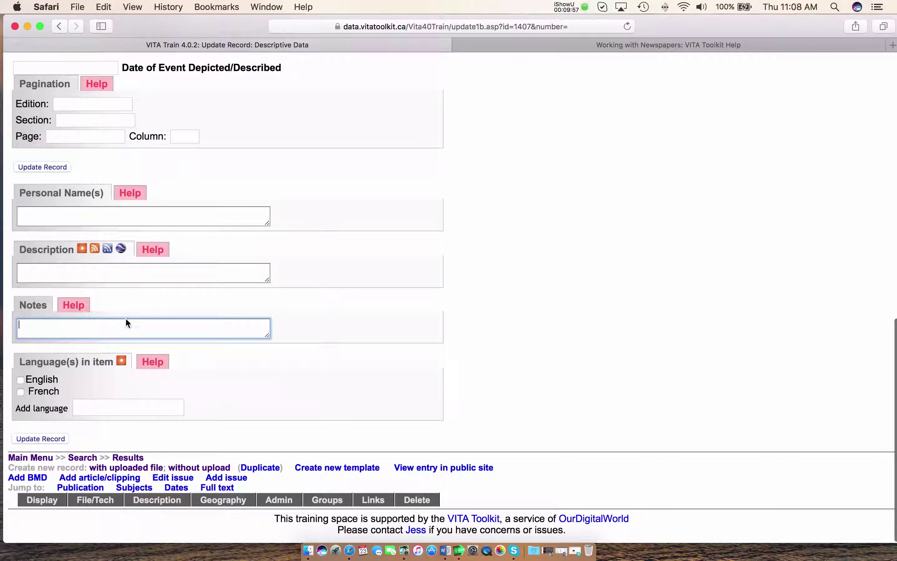
Step: Mark English and French as the languages in the item and save the descriptive data
{"action": "left_click", "coordinate": [20, 380]}
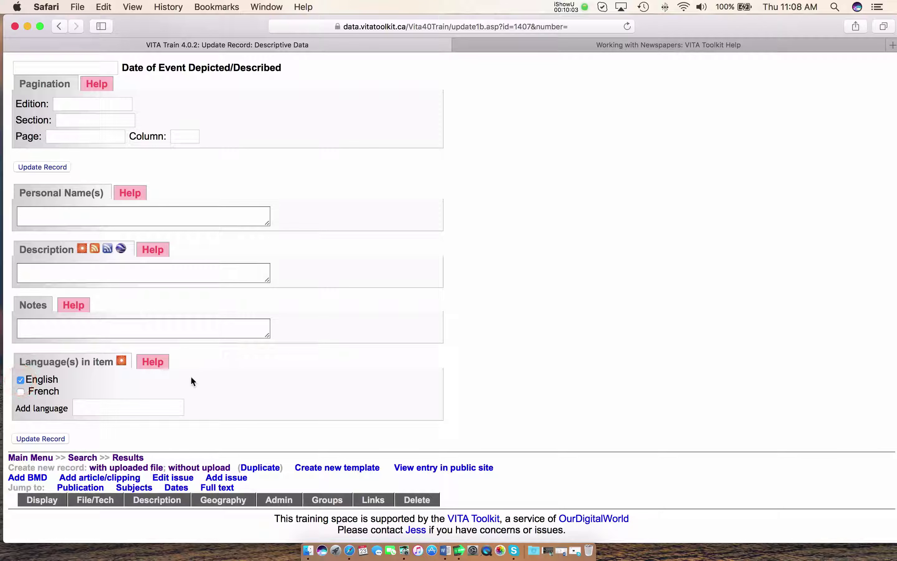
{"action": "left_click", "coordinate": [21, 392]}
{"action": "left_click", "coordinate": [35, 438]}
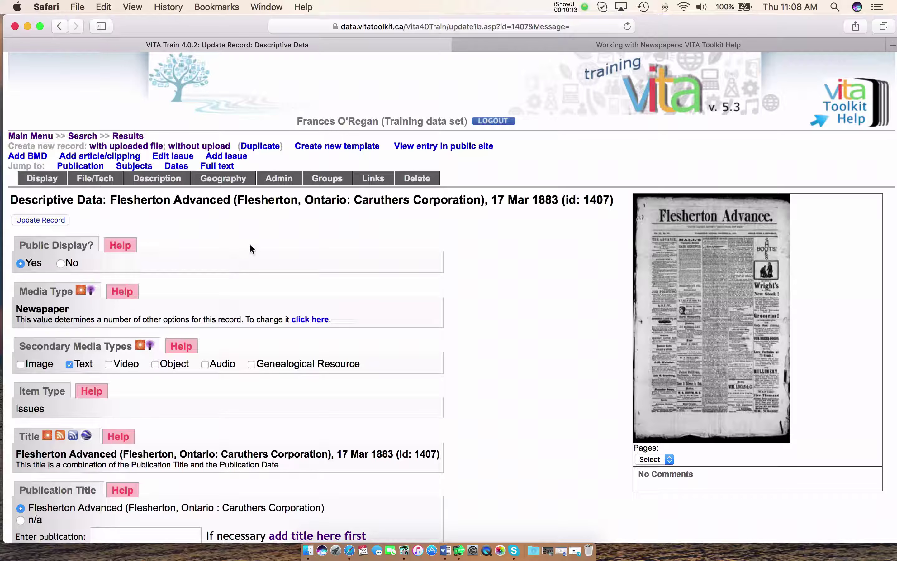
Step: Open the issue's geographic data and review the agency's checklist of places and the map
{"action": "left_click", "coordinate": [220, 179]}
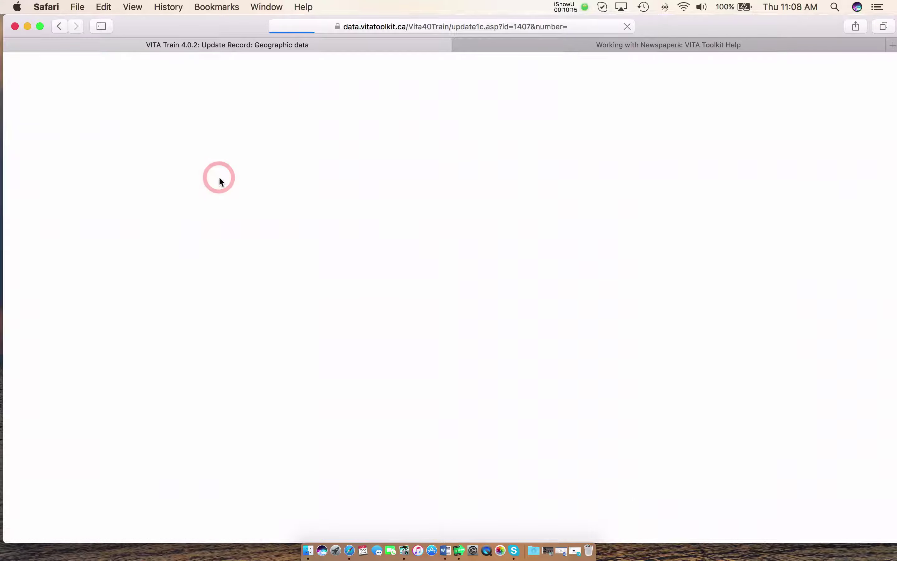
{"action": "scroll", "coordinate": [219, 182], "scroll_direction": "up", "scroll_amount": 15}
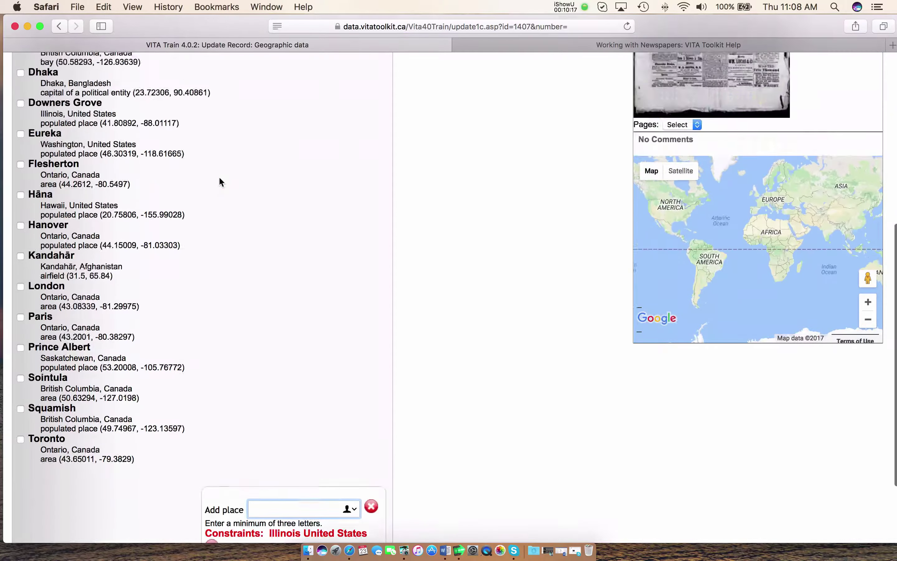
{"action": "scroll", "coordinate": [238, 262], "scroll_direction": "up", "scroll_amount": 2}
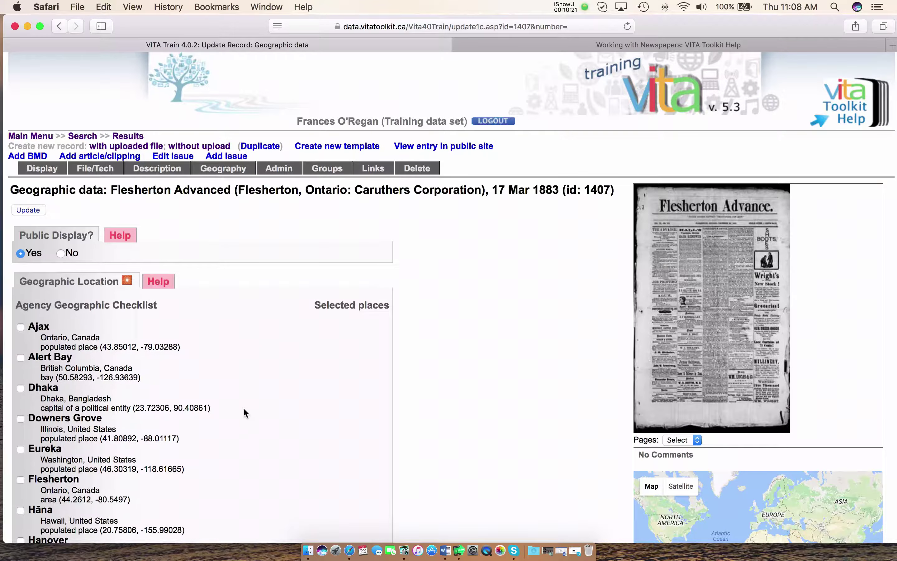
{"action": "scroll", "coordinate": [561, 392], "scroll_direction": "down", "scroll_amount": 4}
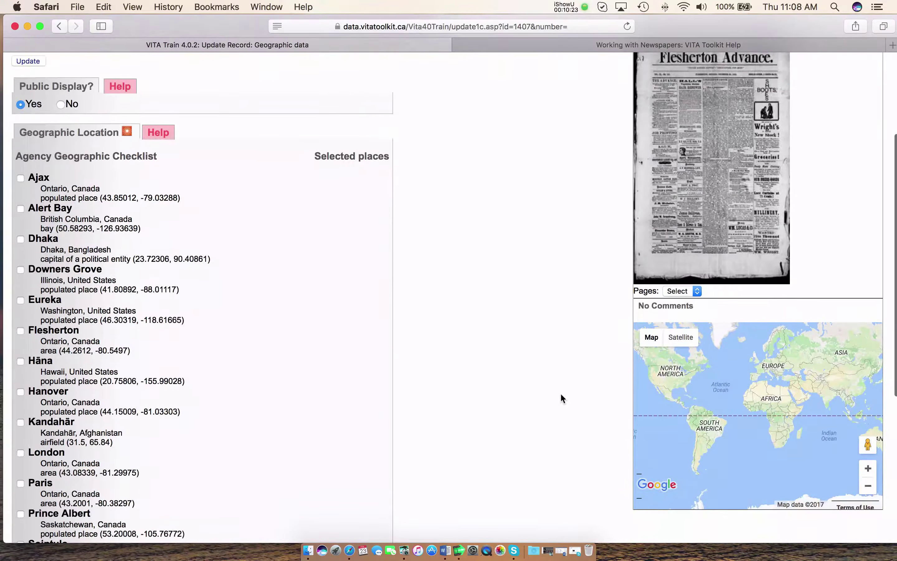
{"action": "scroll", "coordinate": [561, 393], "scroll_direction": "up", "scroll_amount": 4}
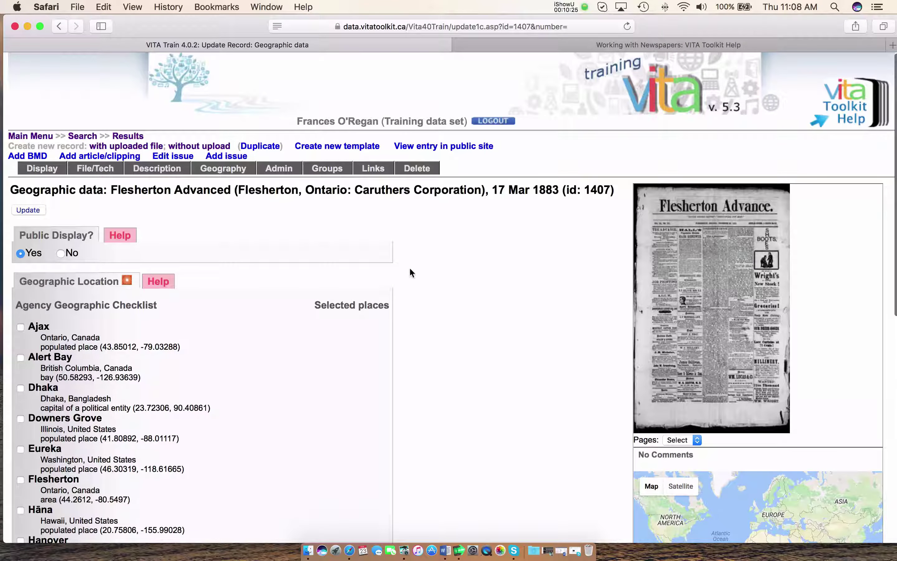
Step: Open the issue's administrative data and set the language of description to English
{"action": "left_click", "coordinate": [278, 167]}
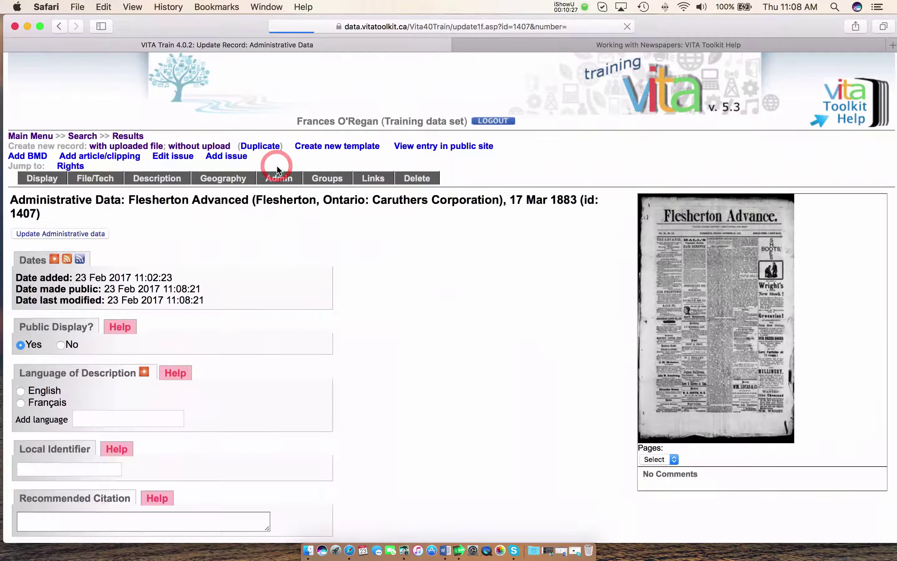
{"action": "scroll", "coordinate": [293, 279], "scroll_direction": "down", "scroll_amount": 5}
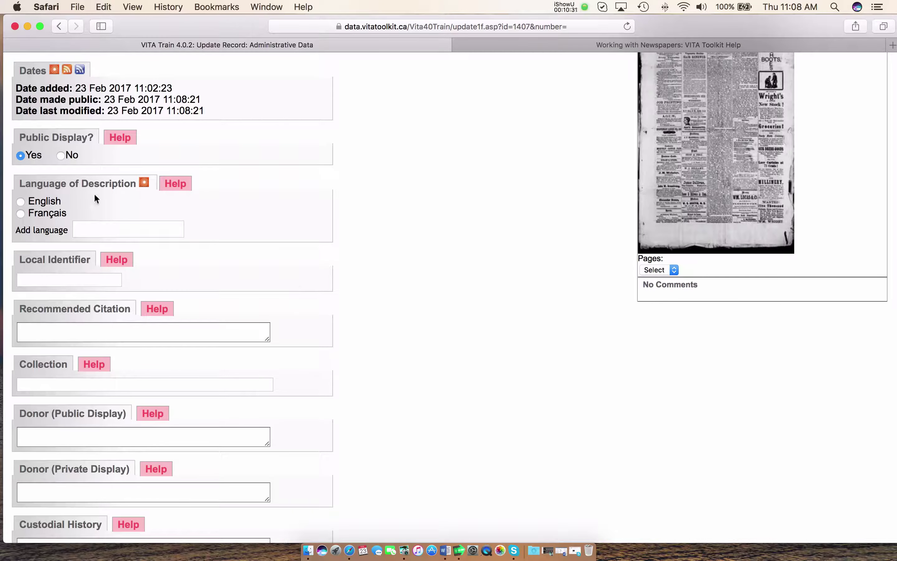
{"action": "left_click", "coordinate": [21, 203]}
{"action": "scroll", "coordinate": [356, 214], "scroll_direction": "down", "scroll_amount": 3}
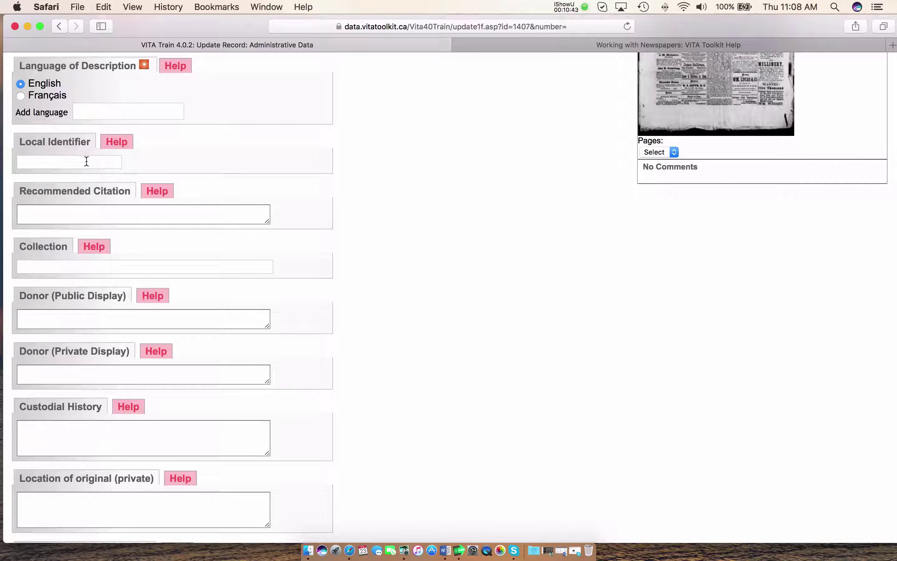
{"action": "scroll", "coordinate": [353, 160], "scroll_direction": "up", "scroll_amount": 3}
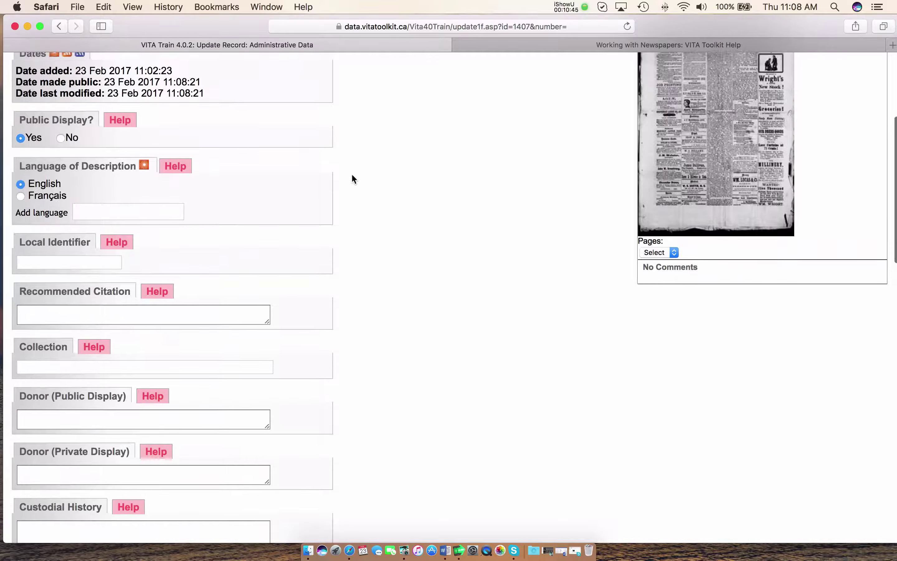
{"action": "scroll", "coordinate": [352, 174], "scroll_direction": "up", "scroll_amount": 3}
{"action": "scroll", "coordinate": [352, 179], "scroll_direction": "down", "scroll_amount": 3}
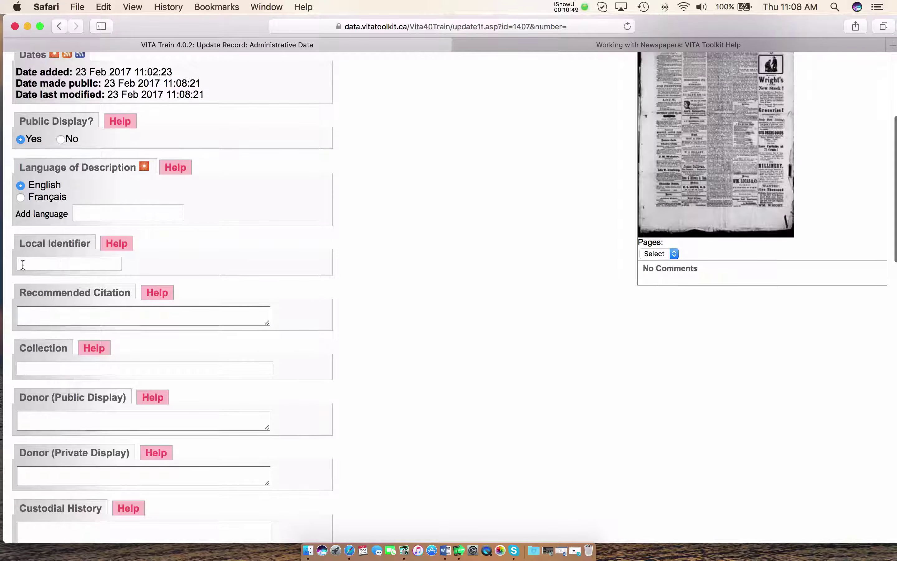
Step: Read the field help for Local Identifier and close it
{"action": "left_click", "coordinate": [118, 244]}
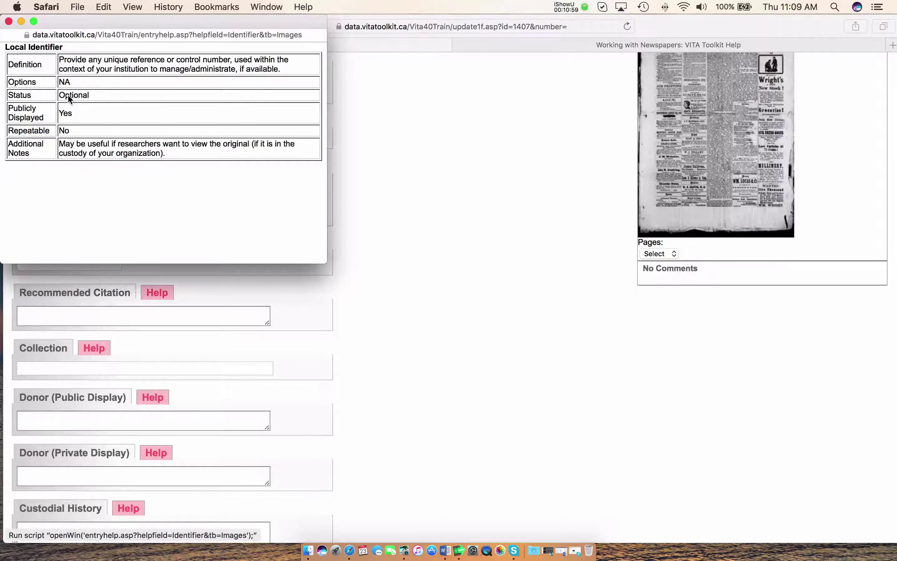
{"action": "left_click", "coordinate": [9, 22]}
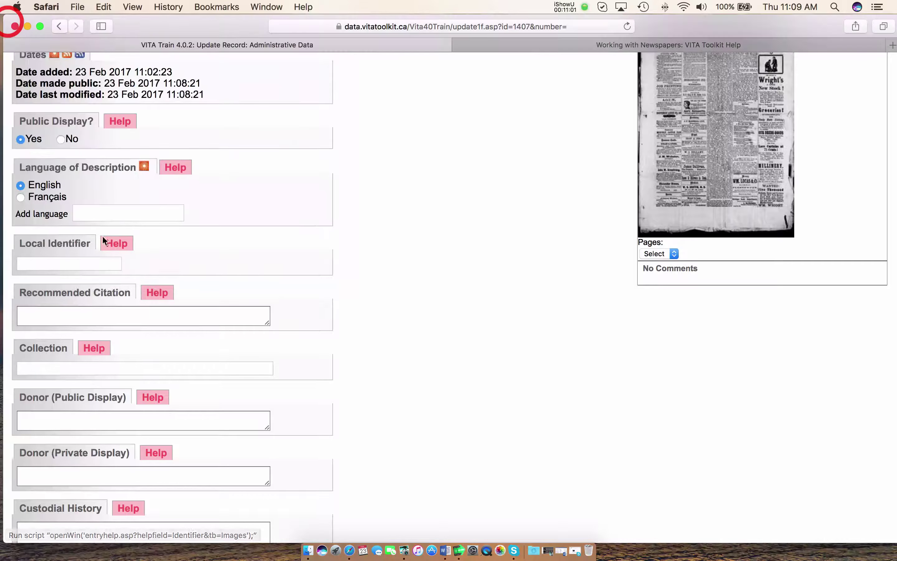
{"action": "scroll", "coordinate": [208, 256], "scroll_direction": "down", "scroll_amount": 2}
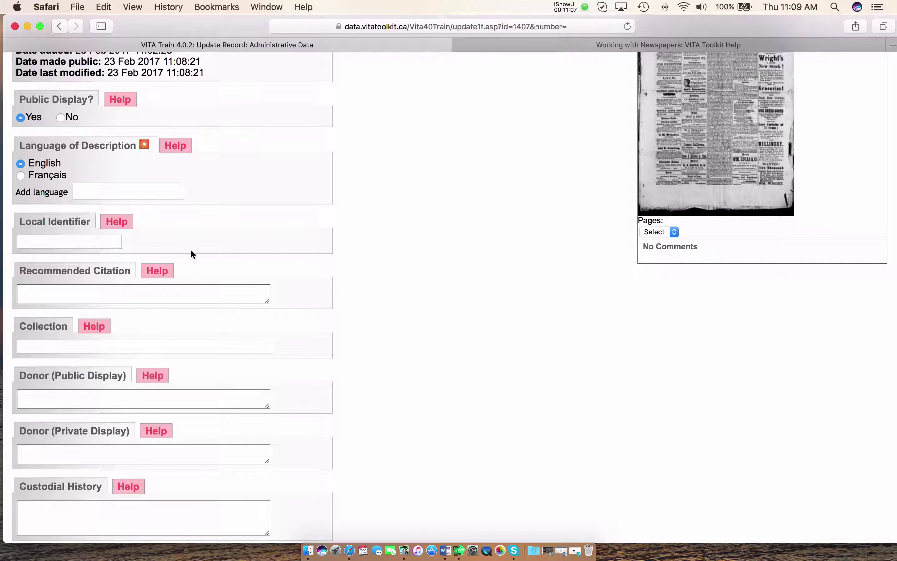
Step: Review the citation, collection and donor fields, and read the field help for Custodial History
{"action": "scroll", "coordinate": [298, 247], "scroll_direction": "down", "scroll_amount": 5}
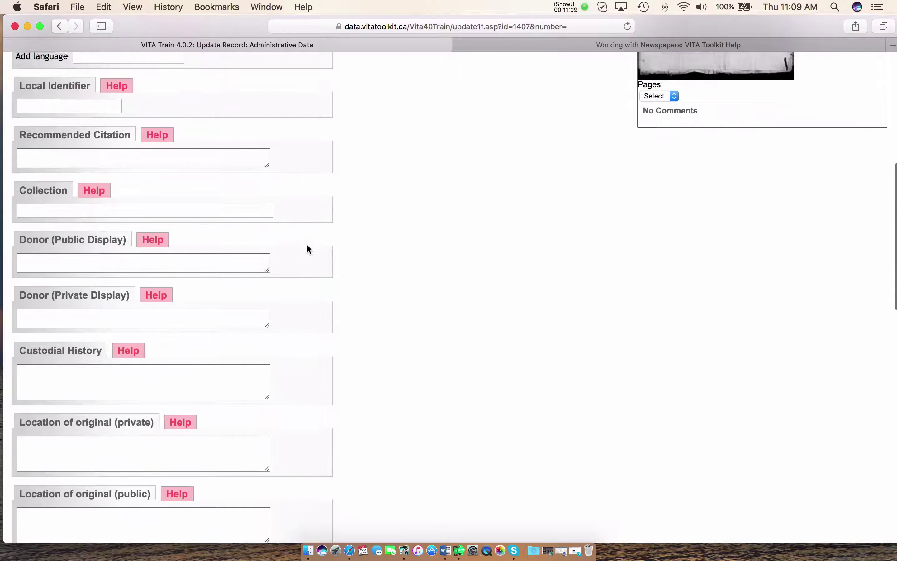
{"action": "scroll", "coordinate": [311, 246], "scroll_direction": "down", "scroll_amount": 3}
{"action": "scroll", "coordinate": [306, 247], "scroll_direction": "up", "scroll_amount": 2}
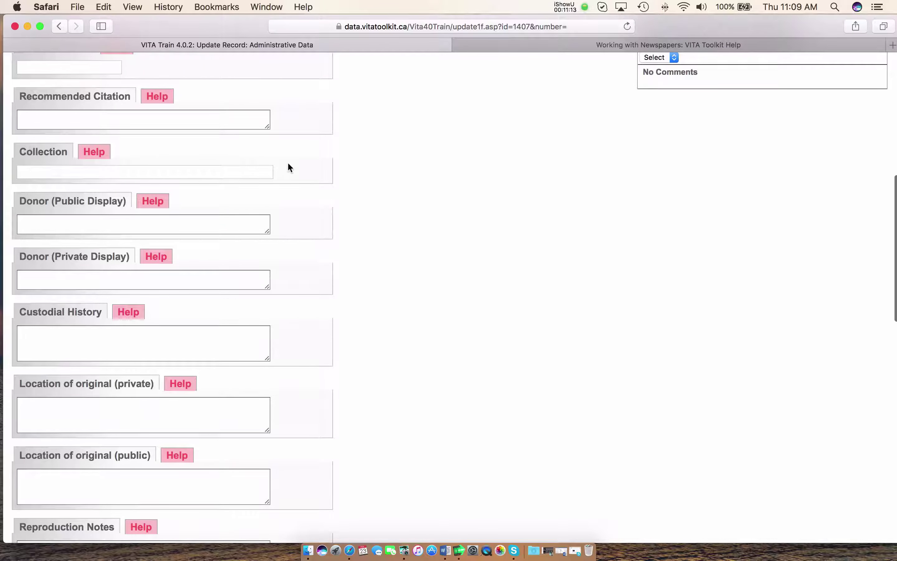
{"action": "scroll", "coordinate": [278, 175], "scroll_direction": "down", "scroll_amount": 1}
{"action": "scroll", "coordinate": [226, 231], "scroll_direction": "down", "scroll_amount": 4}
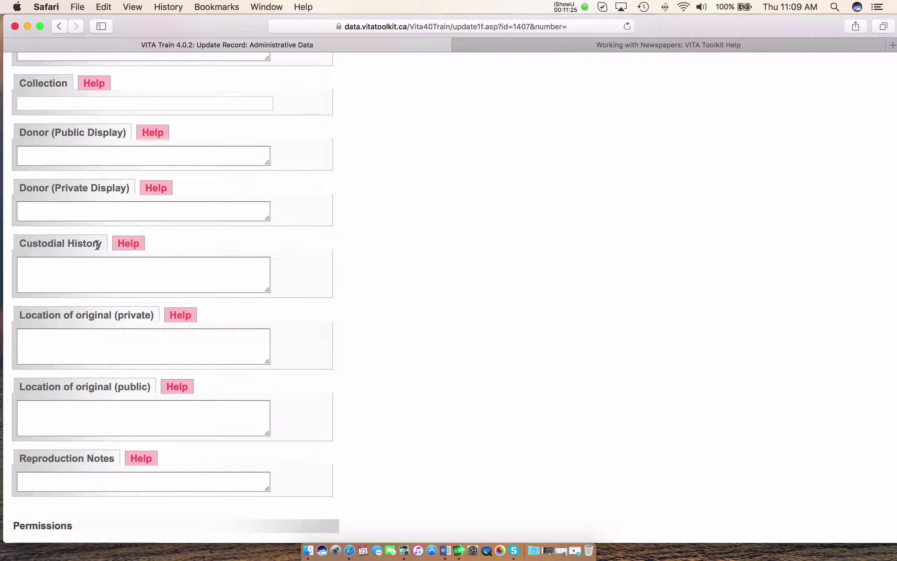
{"action": "left_click", "coordinate": [118, 244]}
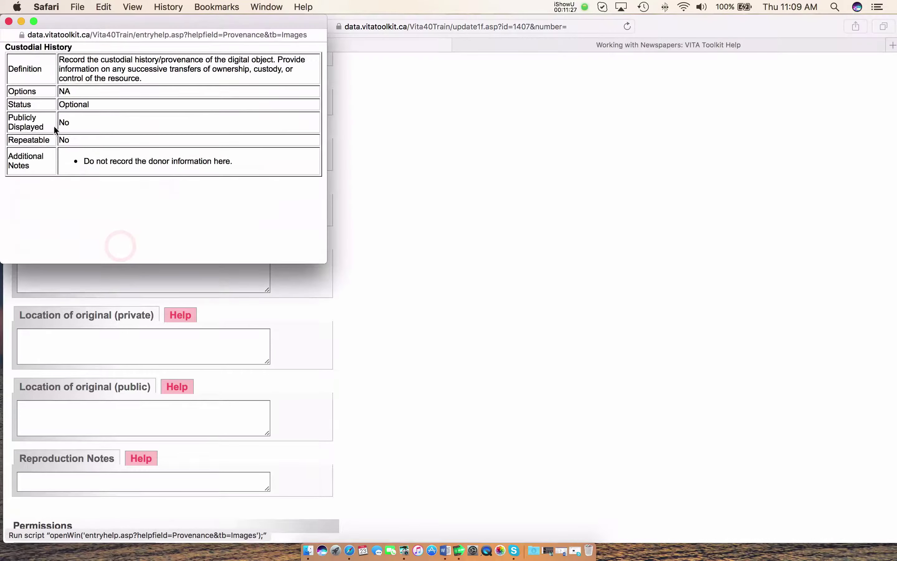
{"action": "left_click", "coordinate": [9, 21]}
Step: Examine the location, reproduction, Creative Commons licence, terms of use and copyright fields of the administrative data
{"action": "scroll", "coordinate": [124, 311], "scroll_direction": "down", "scroll_amount": 10}
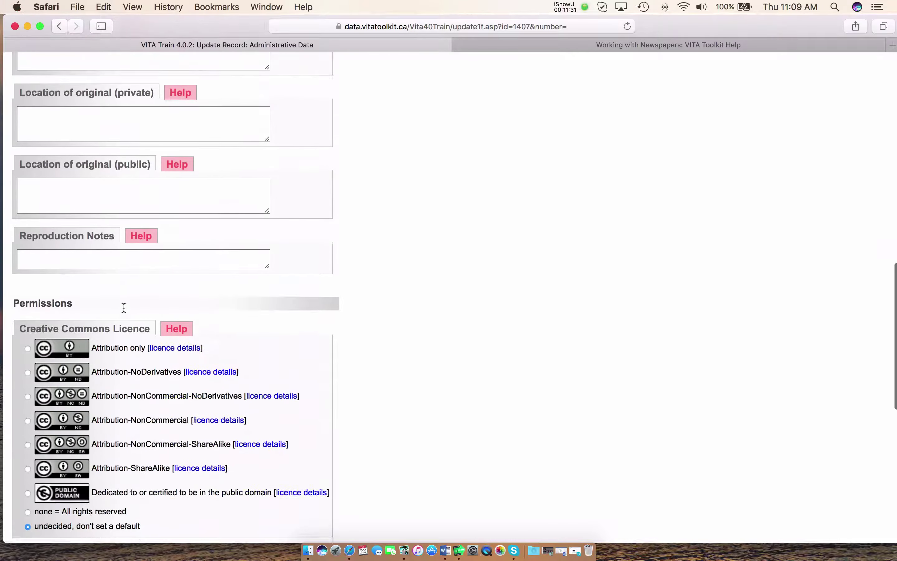
{"action": "scroll", "coordinate": [144, 333], "scroll_direction": "down", "scroll_amount": 5}
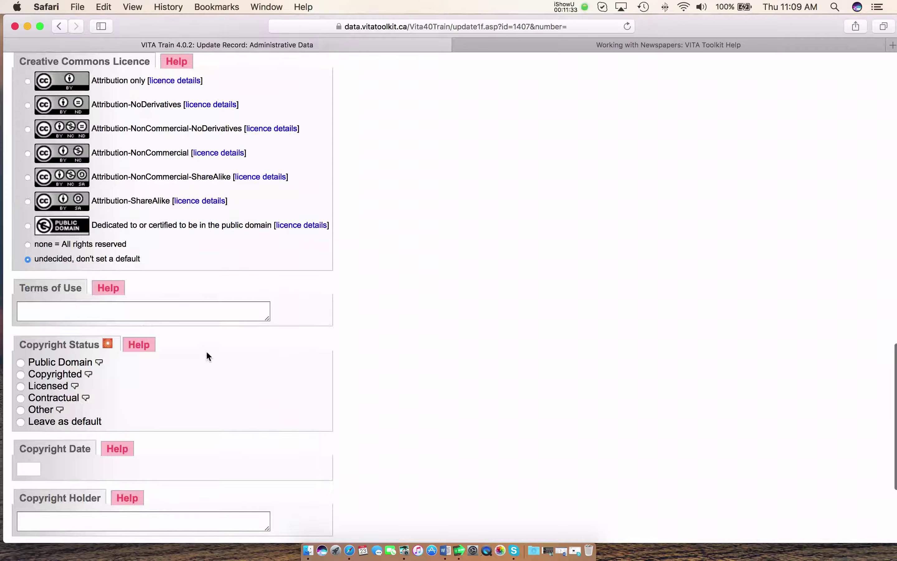
{"action": "scroll", "coordinate": [375, 364], "scroll_direction": "down", "scroll_amount": 5}
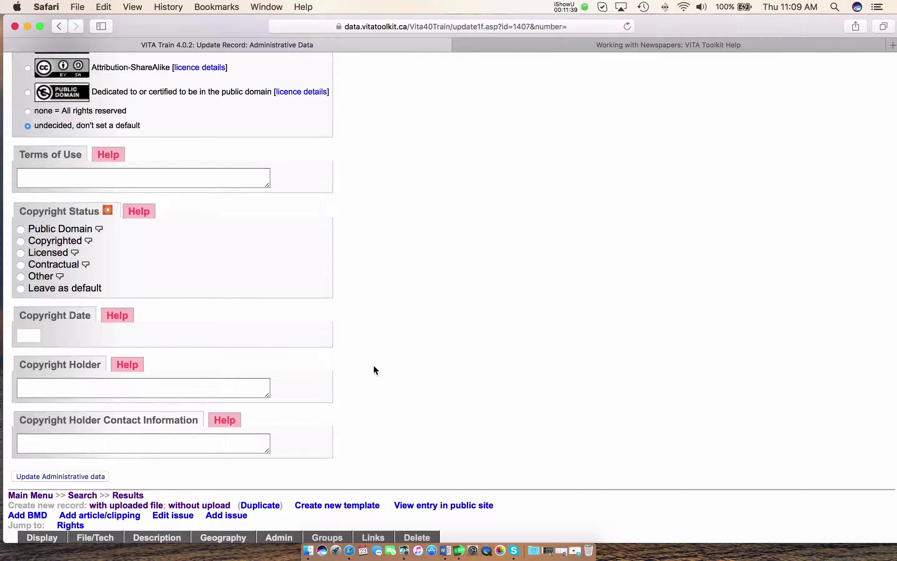
{"action": "scroll", "coordinate": [375, 364], "scroll_direction": "down", "scroll_amount": 2}
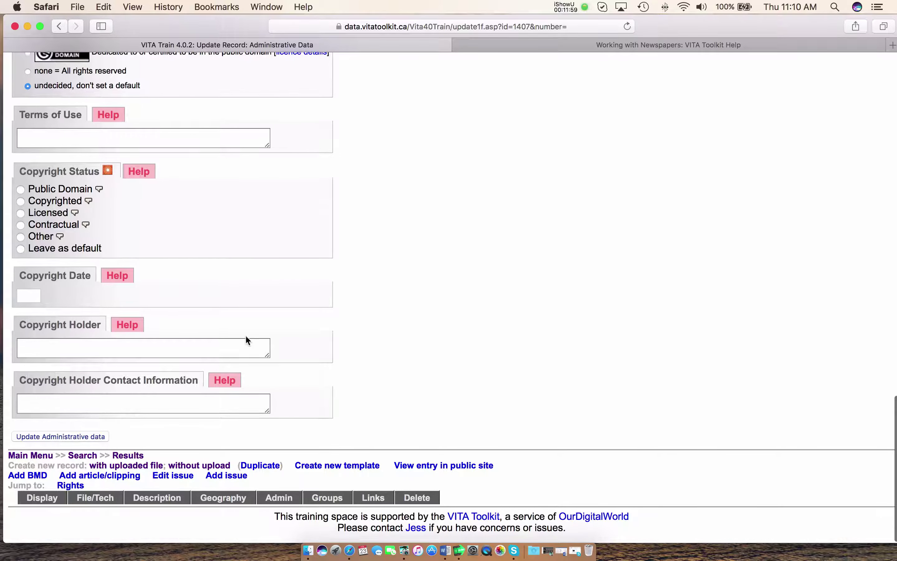
{"action": "scroll", "coordinate": [247, 335], "scroll_direction": "up", "scroll_amount": 3}
{"action": "scroll", "coordinate": [247, 338], "scroll_direction": "down", "scroll_amount": 3}
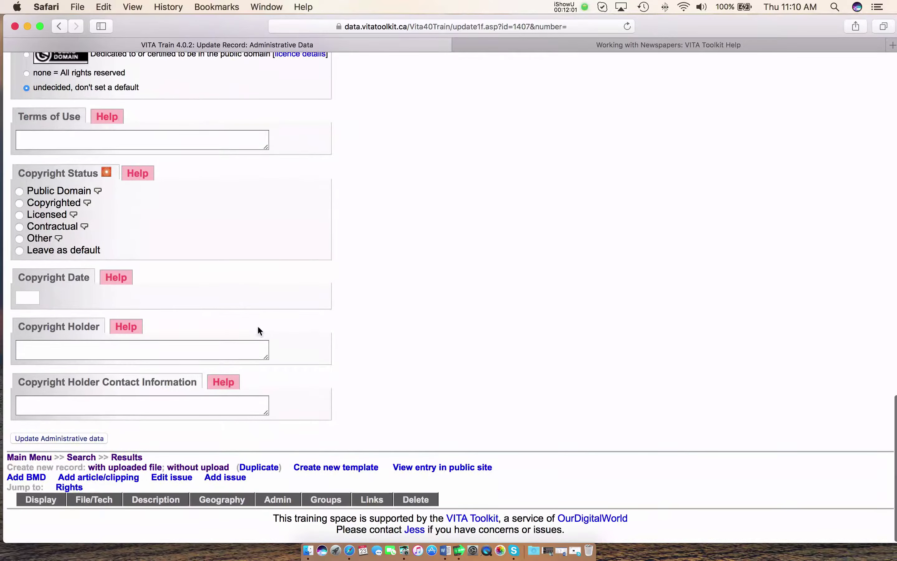
Step: Save the issue's administrative data and review its group assignments and external link form
{"action": "left_click", "coordinate": [46, 438]}
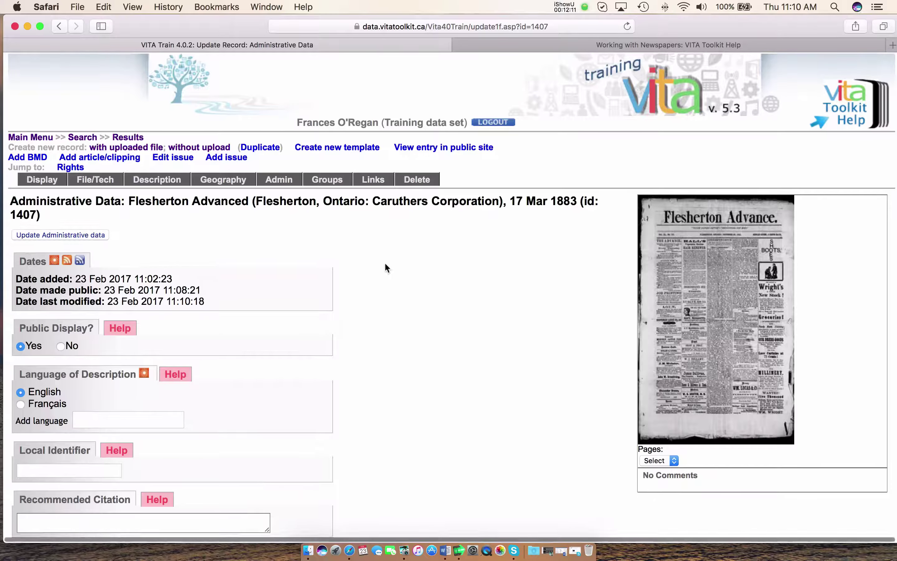
{"action": "left_click", "coordinate": [332, 181]}
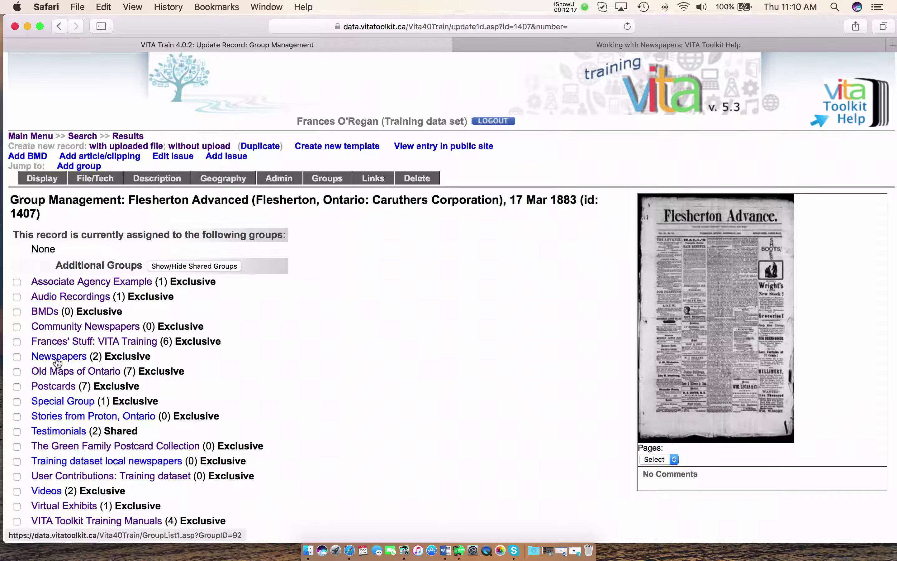
{"action": "left_click", "coordinate": [374, 179]}
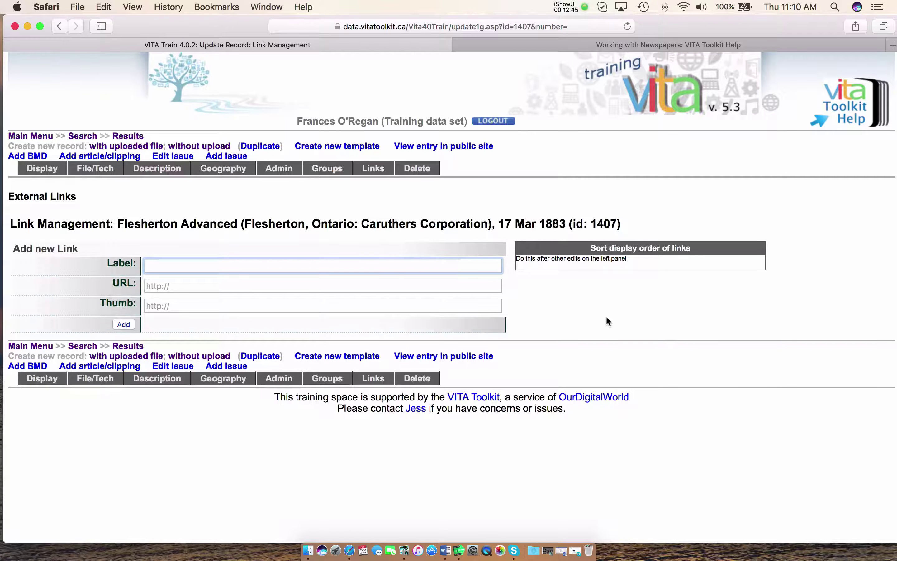
Step: View the issue's entry on the public site and examine its first page image from masthead down
{"action": "left_click", "coordinate": [453, 146]}
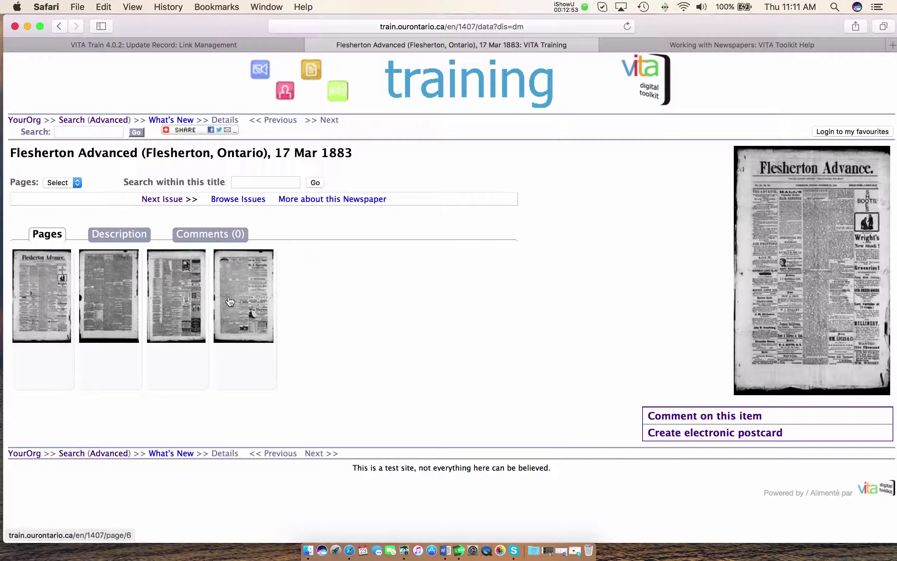
{"action": "left_click", "coordinate": [41, 296]}
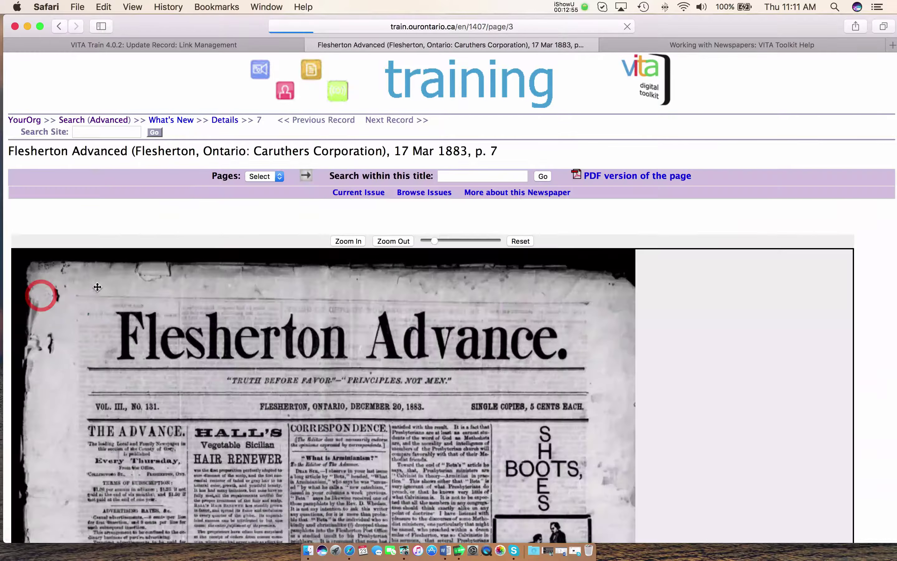
{"action": "scroll", "coordinate": [92, 295], "scroll_direction": "down", "scroll_amount": 5}
{"action": "scroll", "coordinate": [92, 295], "scroll_direction": "down", "scroll_amount": 10}
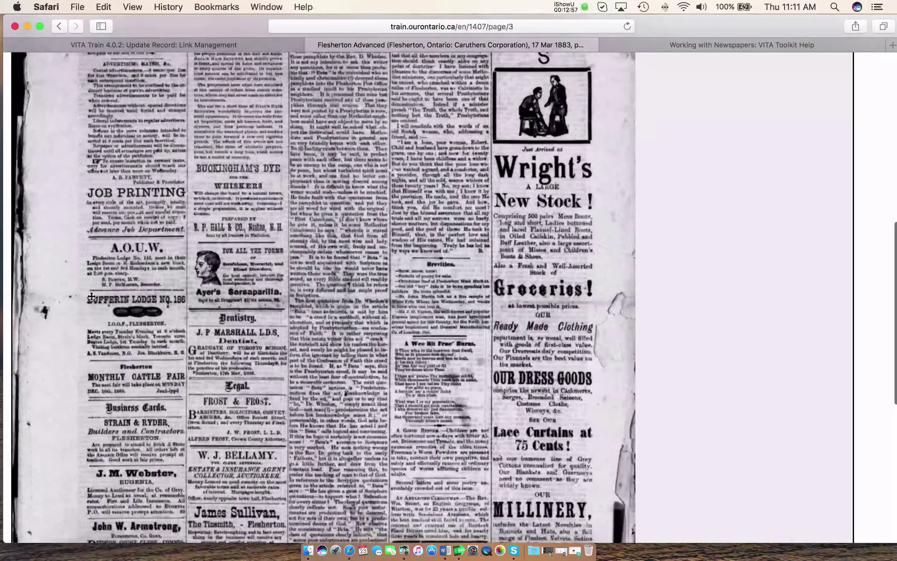
{"action": "scroll", "coordinate": [91, 297], "scroll_direction": "up", "scroll_amount": 15}
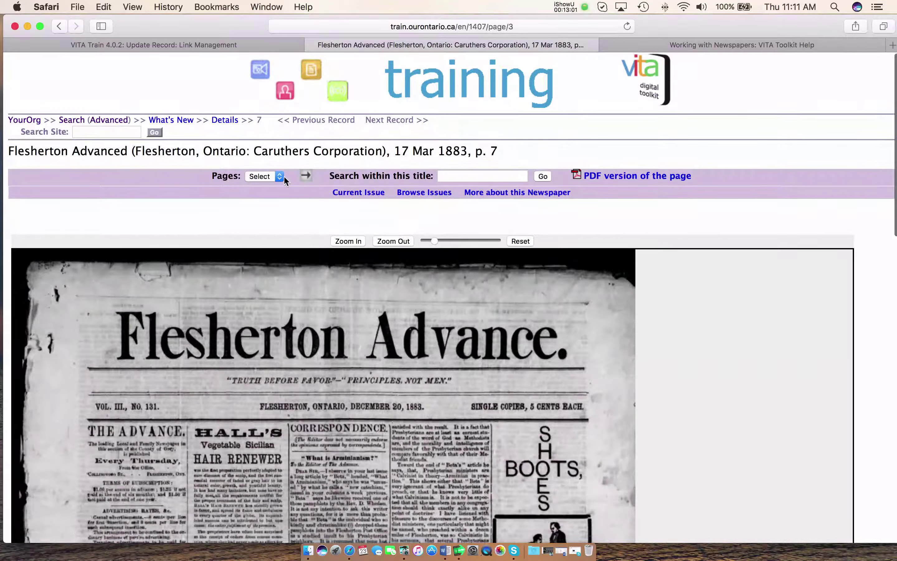
Step: Check the list of selectable pages, return to the issue's page thumbnails and close the public view
{"action": "left_click", "coordinate": [280, 177]}
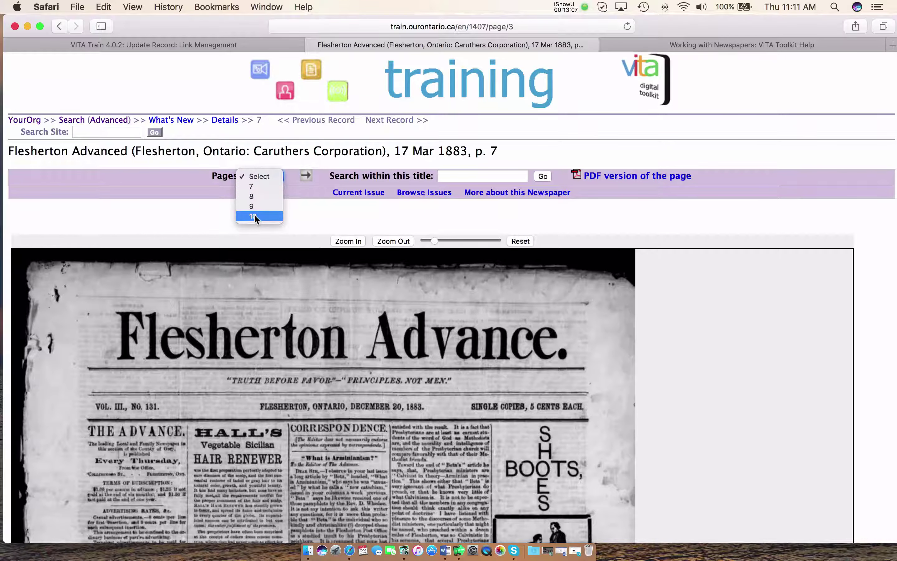
{"action": "left_click", "coordinate": [212, 218]}
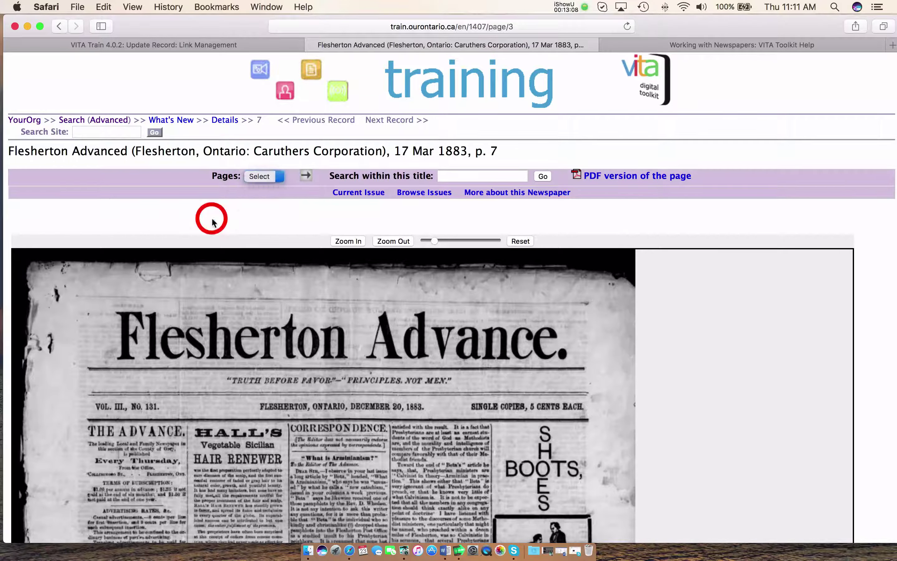
{"action": "left_click", "coordinate": [59, 26]}
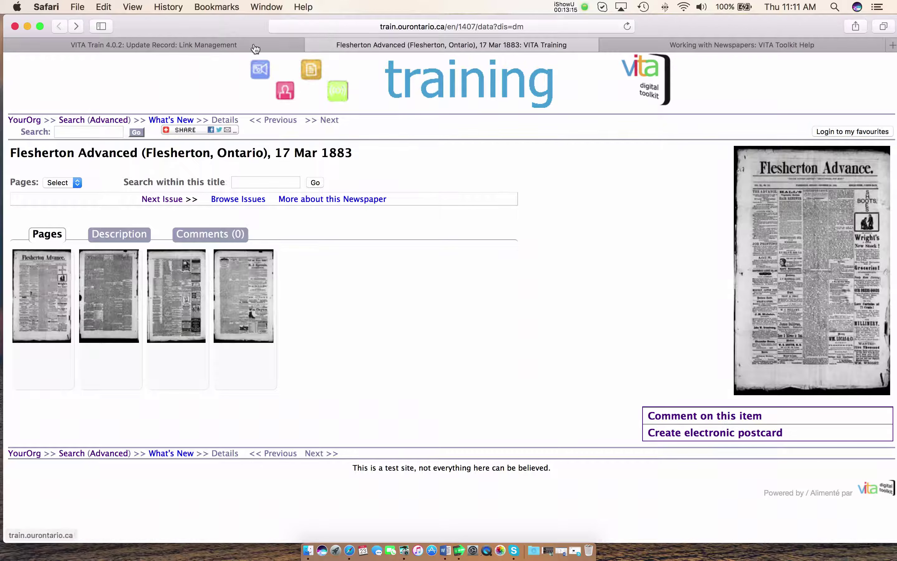
{"action": "left_click", "coordinate": [310, 44]}
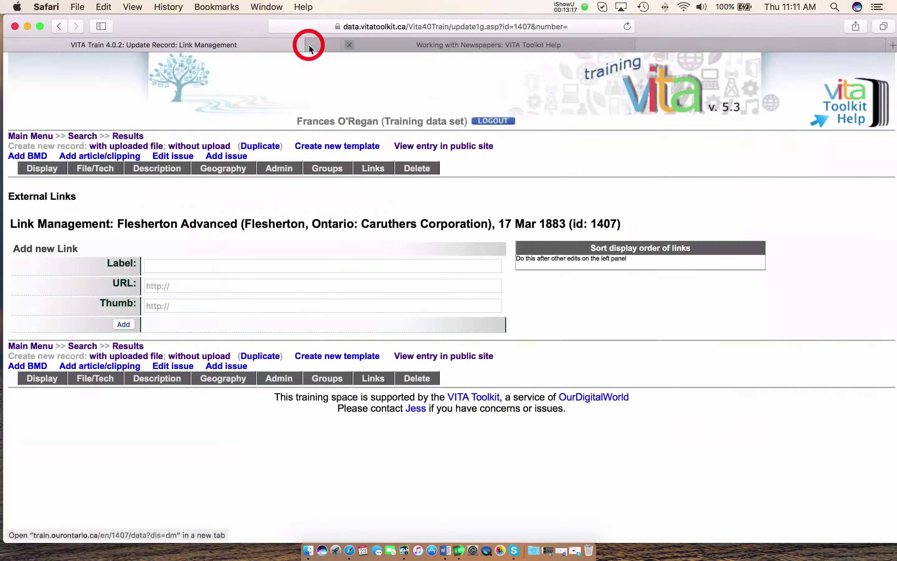
Step: Find the Flesherton Advanced publication record among the last 100 records added and examine its 1883 issue calendar
{"action": "left_click", "coordinate": [35, 138]}
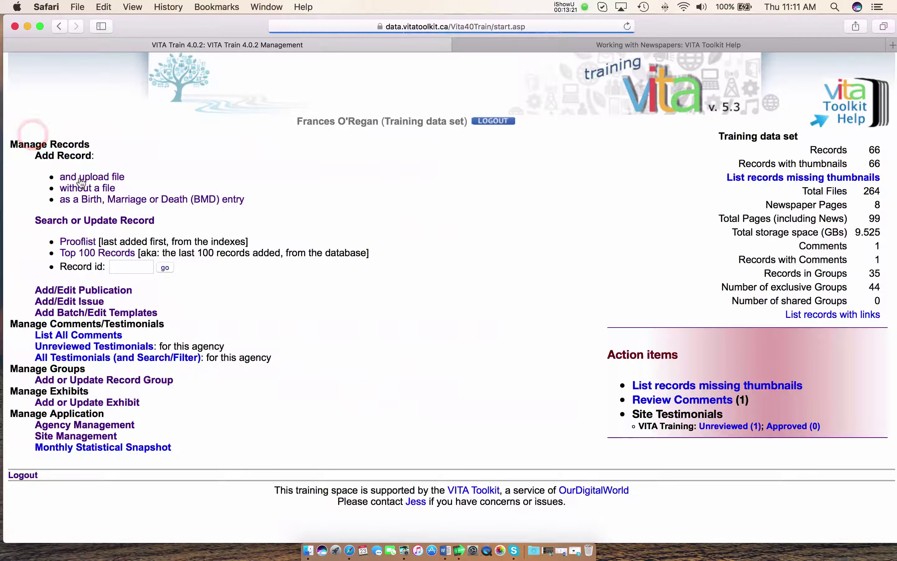
{"action": "left_click", "coordinate": [105, 253]}
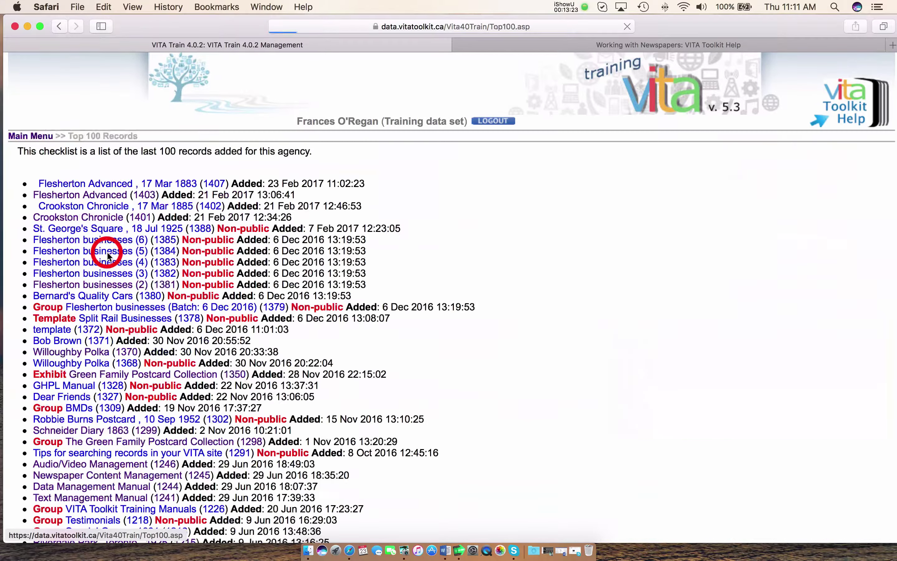
{"action": "left_click", "coordinate": [95, 196]}
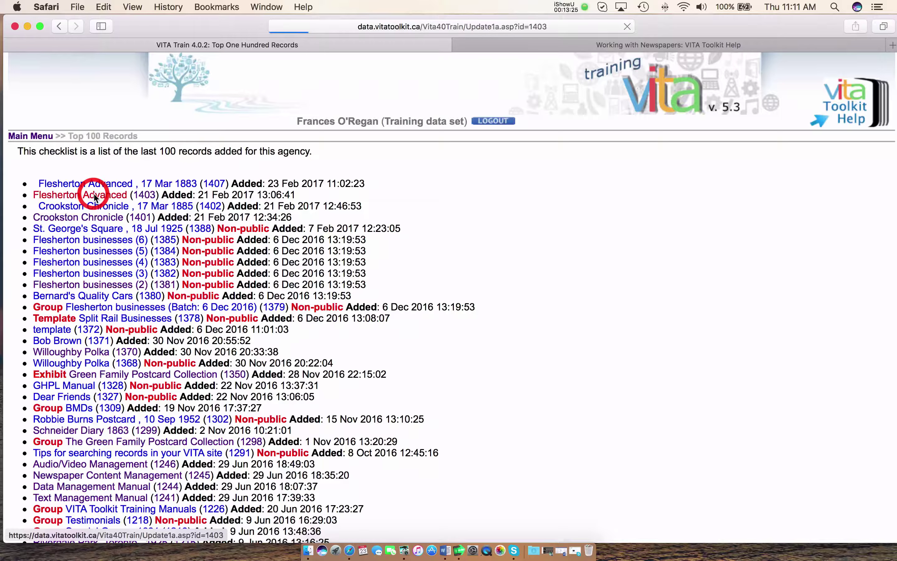
{"action": "scroll", "coordinate": [363, 291], "scroll_direction": "down", "scroll_amount": 3}
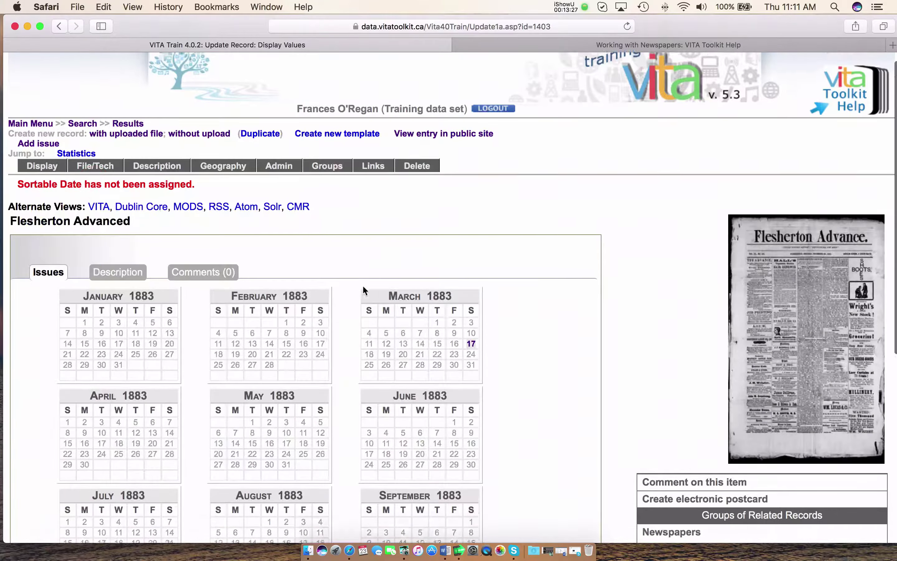
{"action": "scroll", "coordinate": [597, 310], "scroll_direction": "down", "scroll_amount": 3}
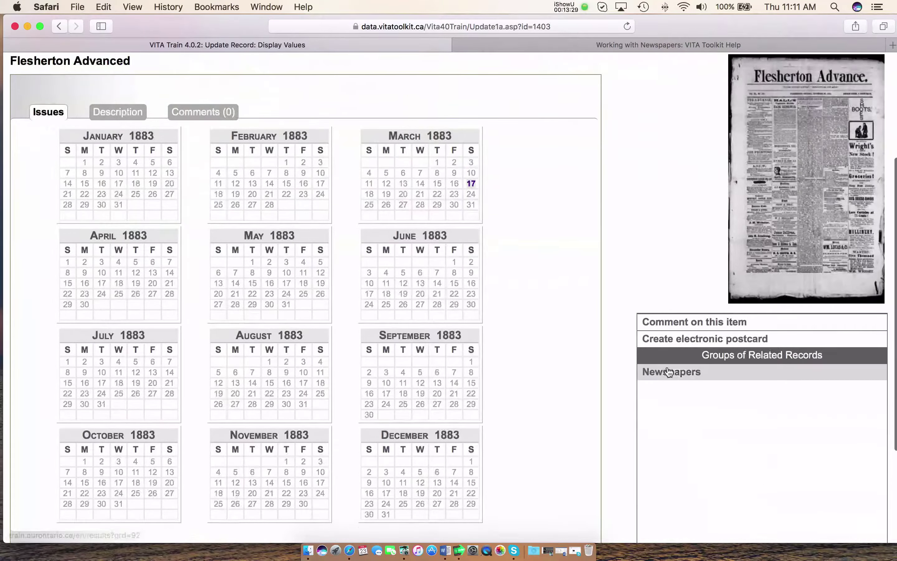
Step: Browse the related Newspapers group to the Crookston Chronicle and view its 17 March 1885 issue
{"action": "left_click", "coordinate": [680, 374]}
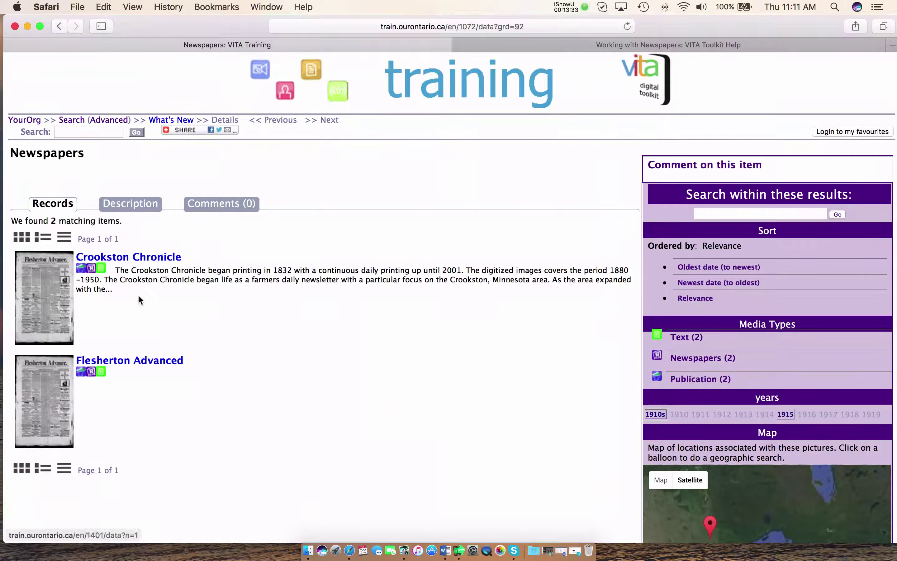
{"action": "left_click", "coordinate": [157, 259]}
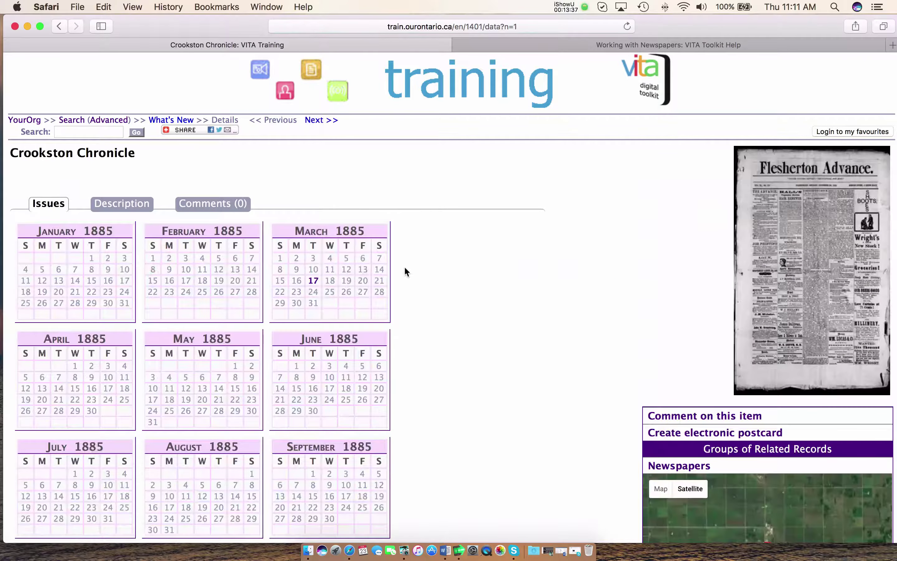
{"action": "scroll", "coordinate": [478, 293], "scroll_direction": "down", "scroll_amount": 1}
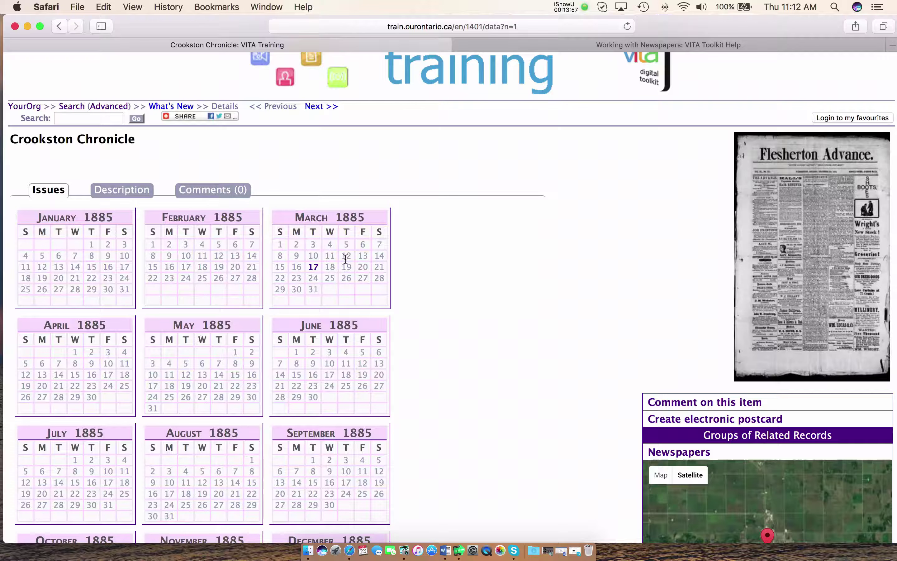
{"action": "left_click", "coordinate": [313, 268]}
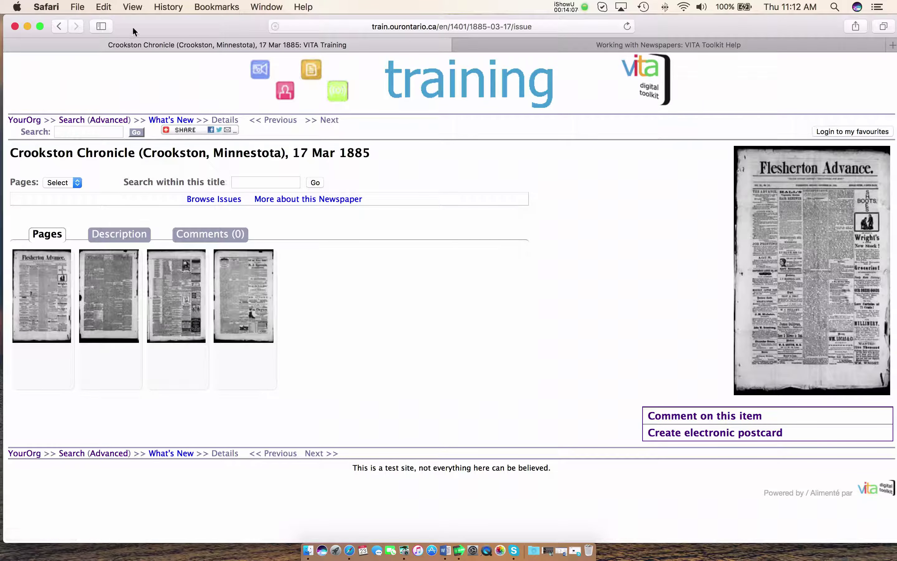
Step: Go back from the Crookston Chronicle issue to the list of the last 100 records
{"action": "left_click", "coordinate": [58, 26]}
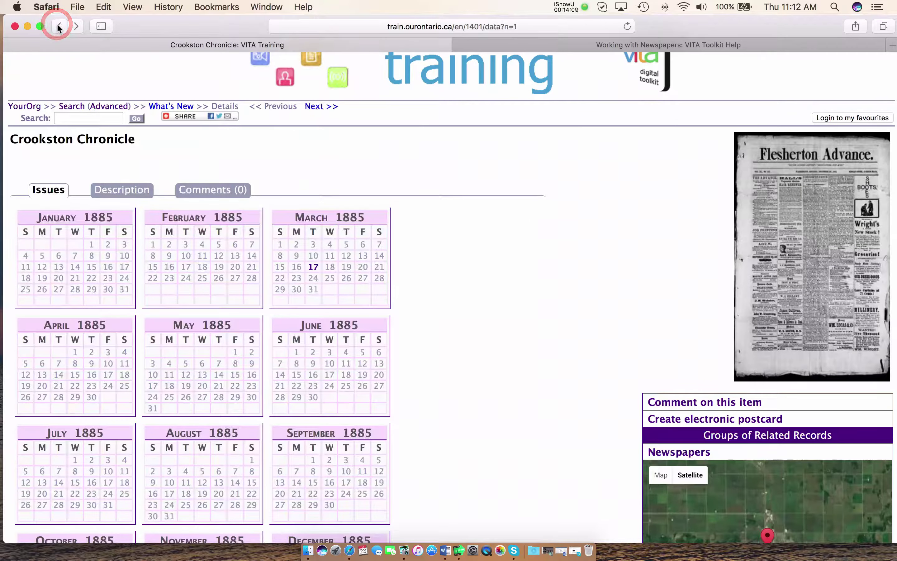
{"action": "left_click", "coordinate": [58, 26]}
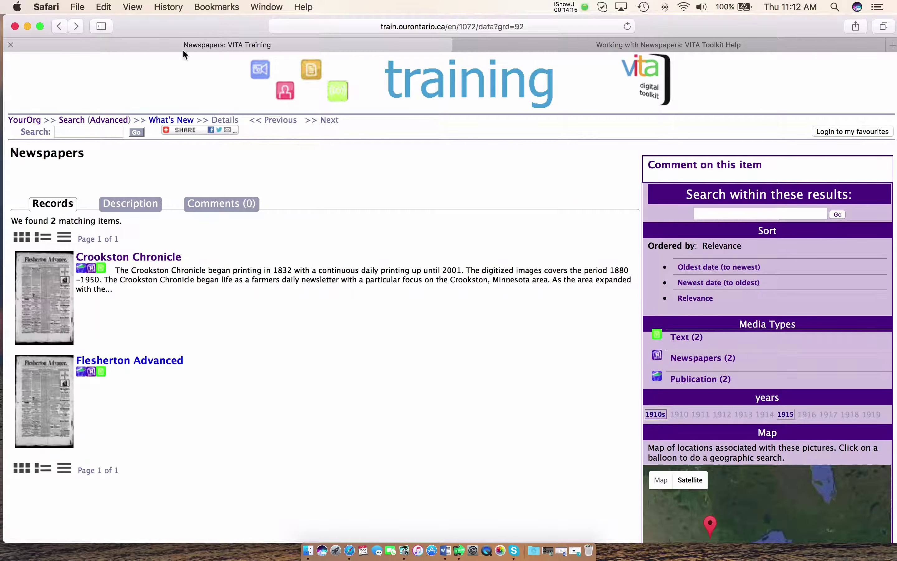
{"action": "left_click", "coordinate": [58, 25]}
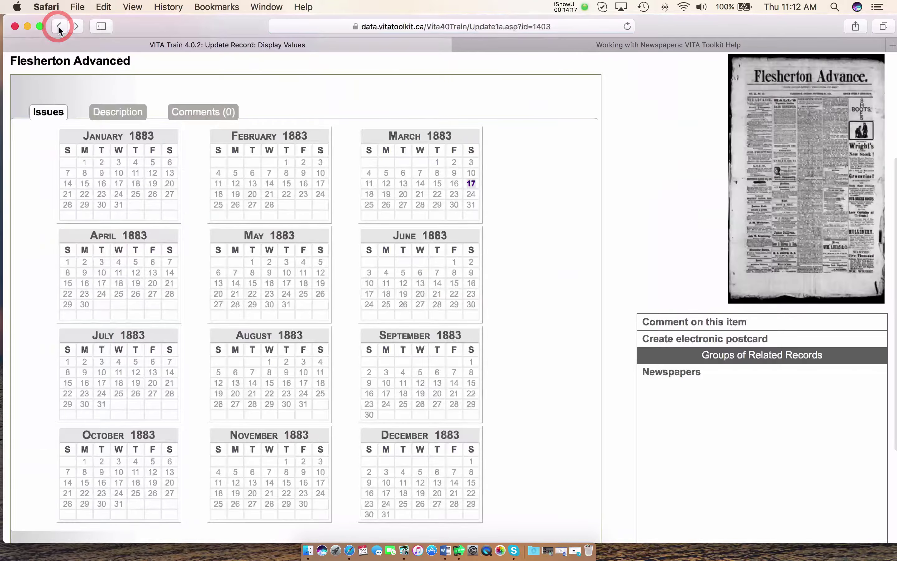
{"action": "left_click", "coordinate": [58, 26]}
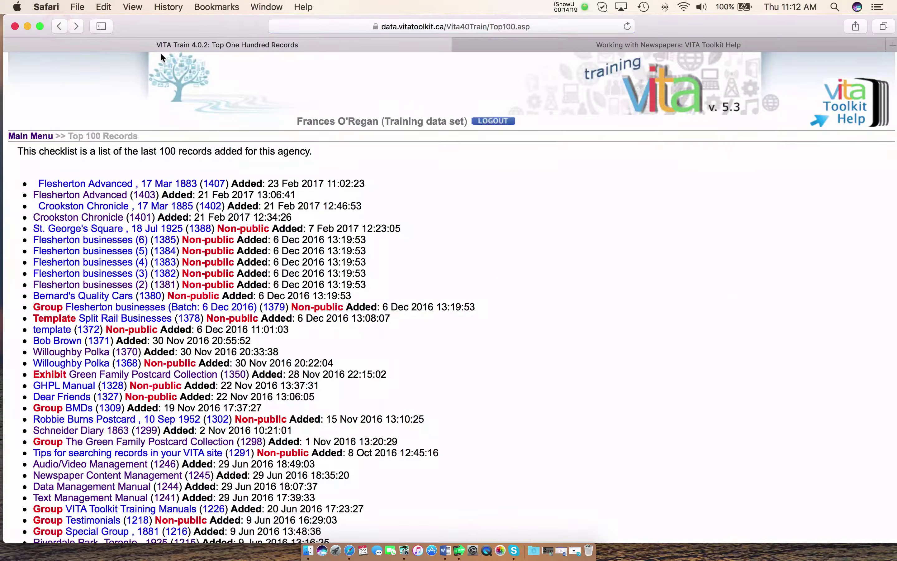
Step: Look at the Add/Edit Issue-Multiple Files chapter of the Working with Newspapers manual and return to the manual's overview
{"action": "left_click", "coordinate": [649, 43]}
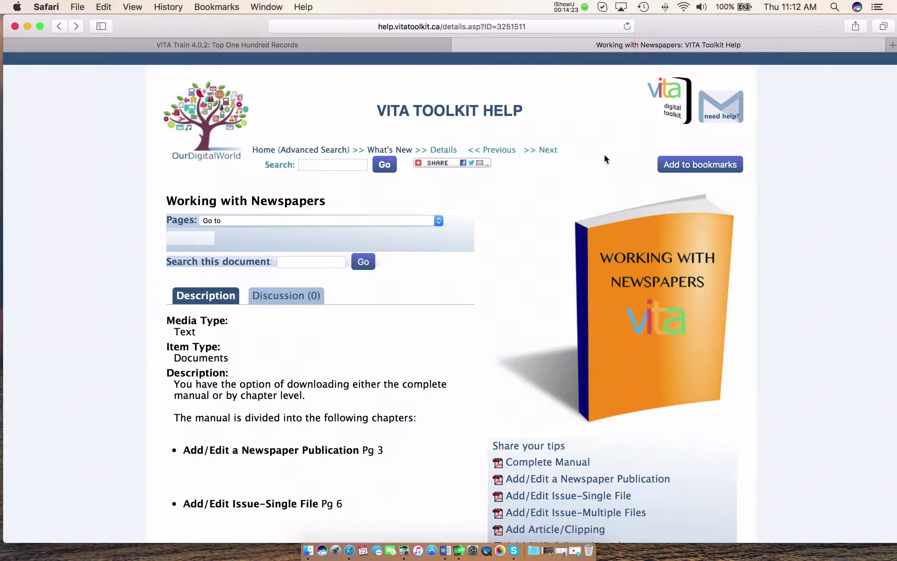
{"action": "scroll", "coordinate": [602, 157], "scroll_direction": "down", "scroll_amount": 5}
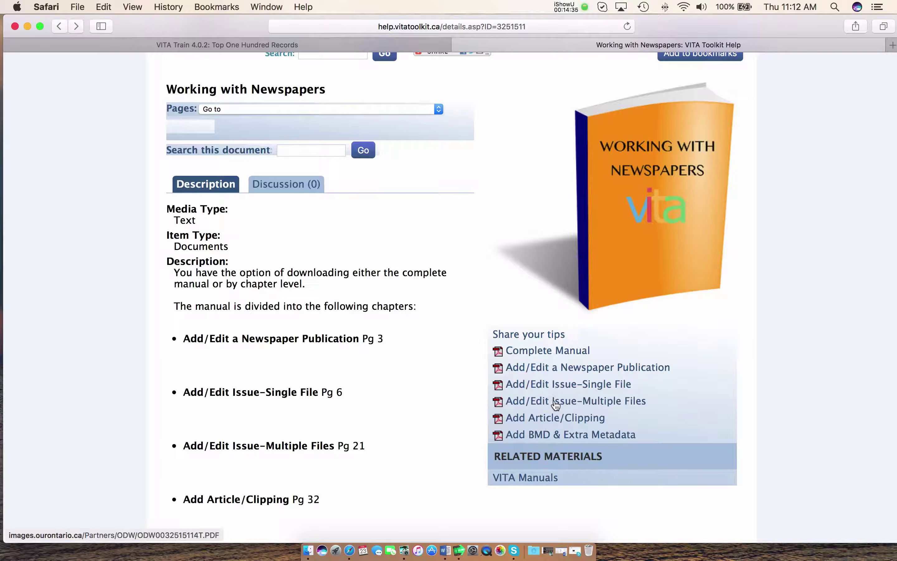
{"action": "left_click", "coordinate": [600, 404]}
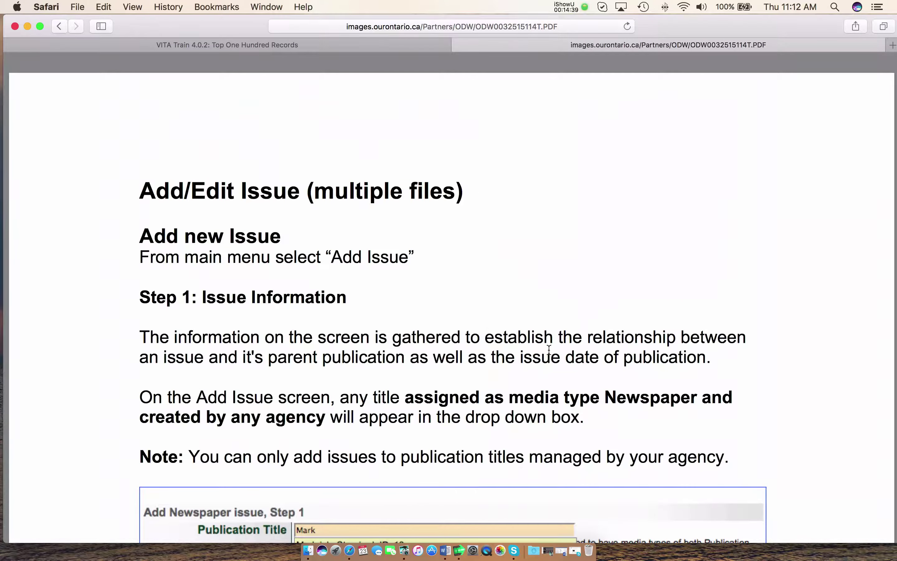
{"action": "left_click", "coordinate": [60, 27]}
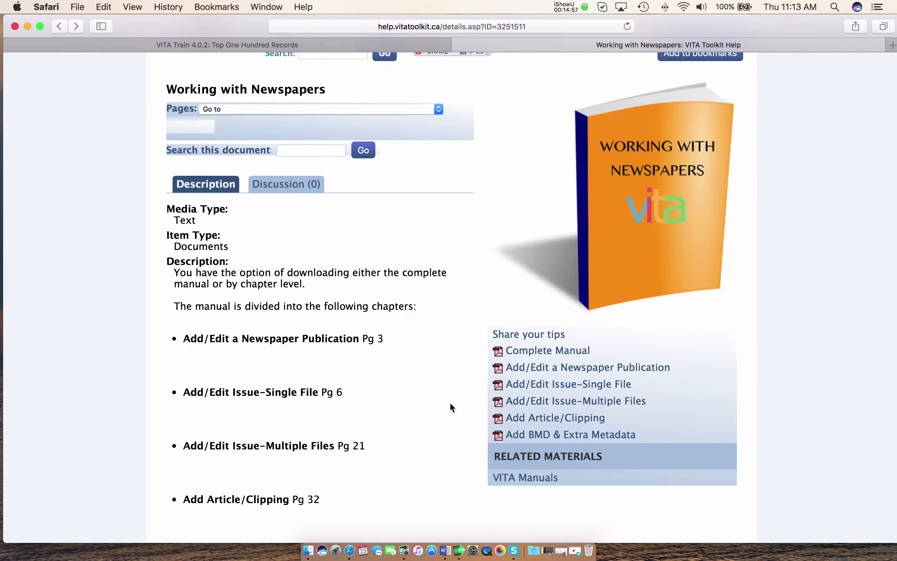
{"action": "scroll", "coordinate": [450, 404], "scroll_direction": "up", "scroll_amount": 5}
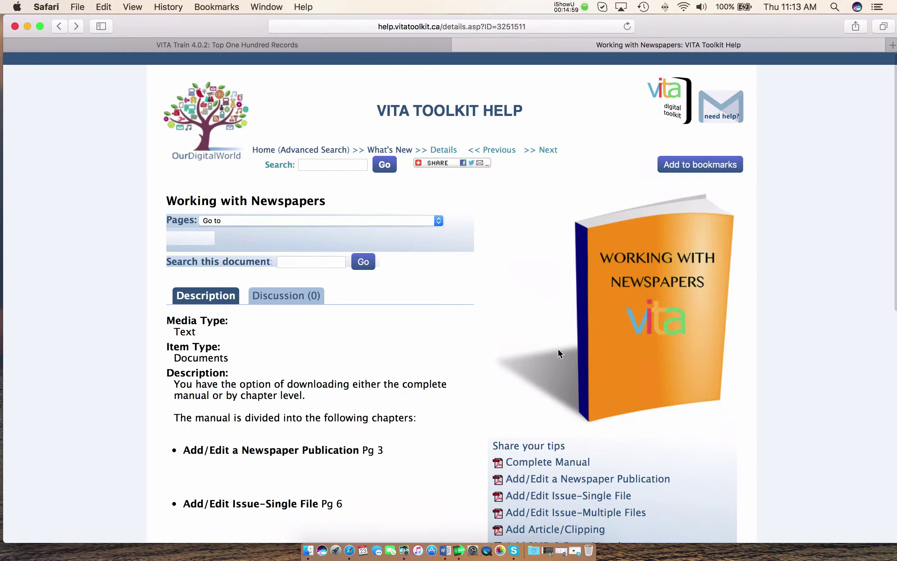
Step: Open the VITA Toolkit Help home page and look over its topics, documentation and alerts sign-up form
{"action": "left_click", "coordinate": [411, 116]}
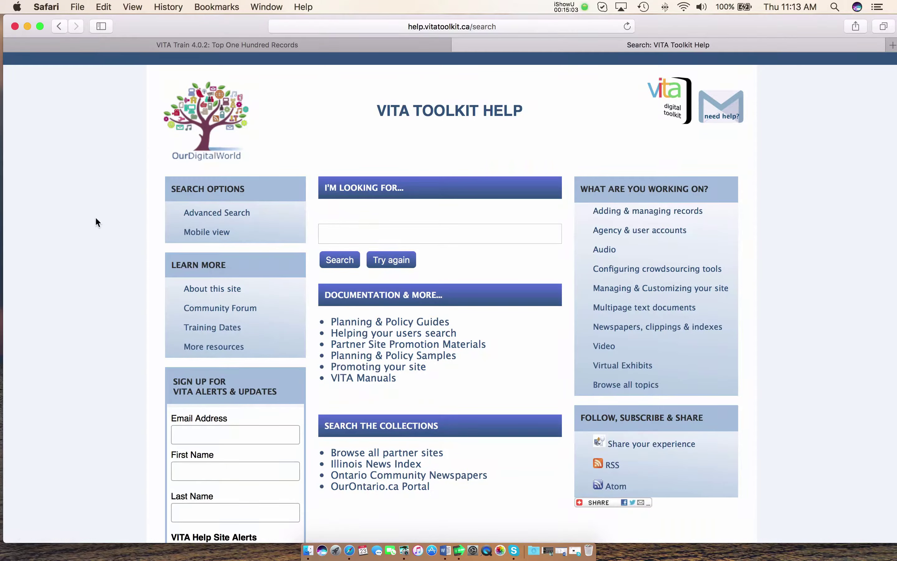
{"action": "scroll", "coordinate": [84, 245], "scroll_direction": "down", "scroll_amount": 5}
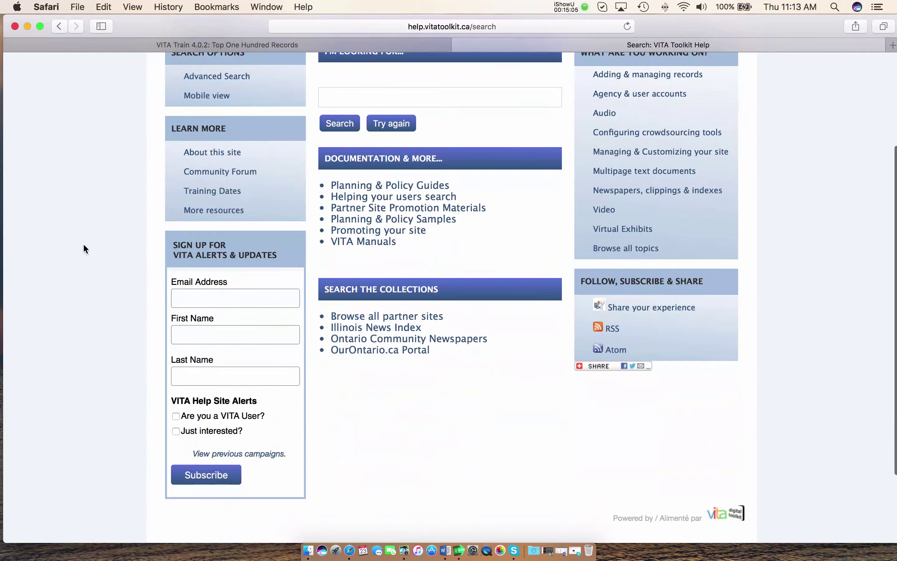
{"action": "scroll", "coordinate": [84, 245], "scroll_direction": "up", "scroll_amount": 5}
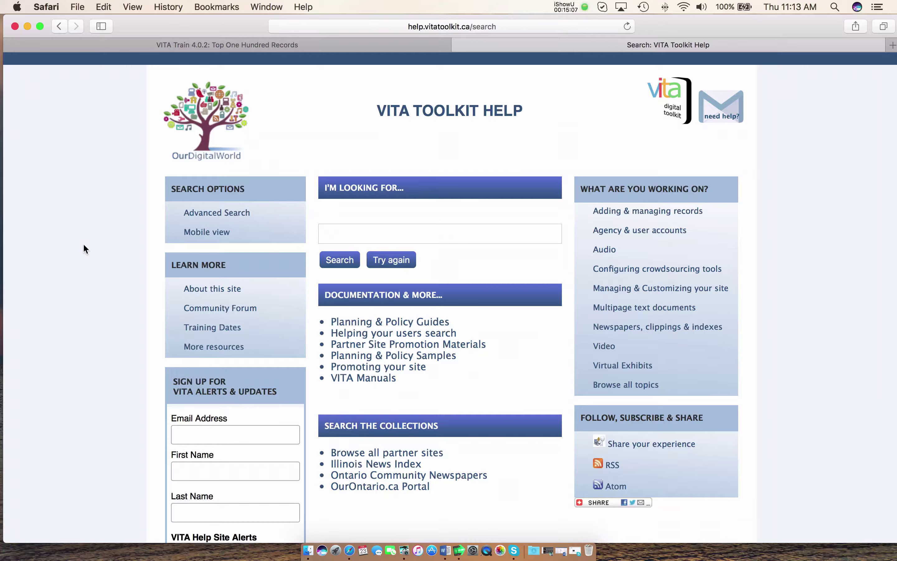